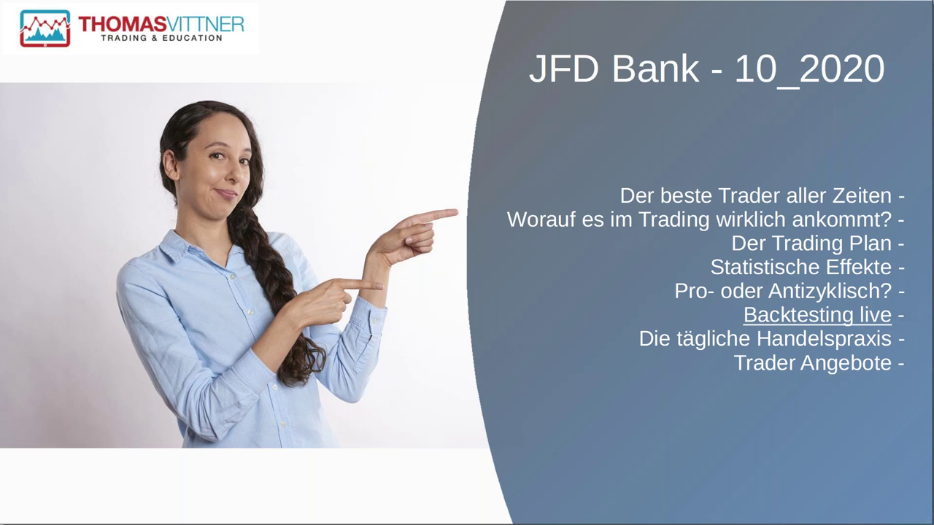
- Switch from the presentation to Wealth-Lab Developer and maximize the Billions_2 strategy window
key("alt+Tab")
key("Tab")
key("Tab")
key("Tab")
key("Tab")
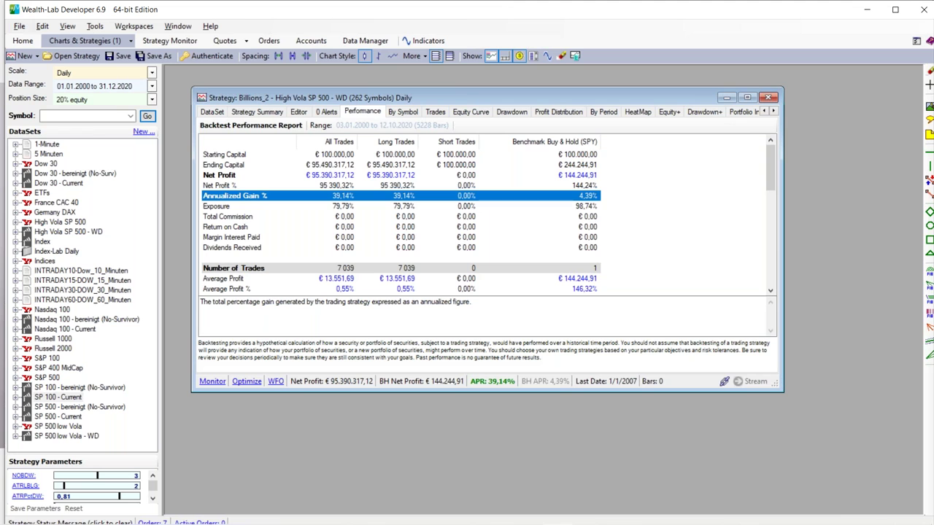
left_click(748, 98)
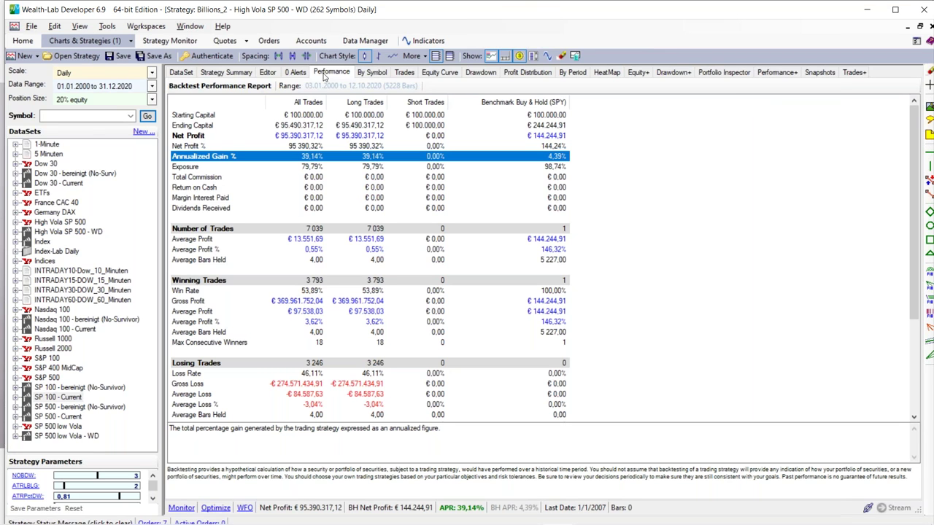
- Check the strategy's alerts, then examine starting capital and annualized gain in the backtest performance report
left_click(295, 73)
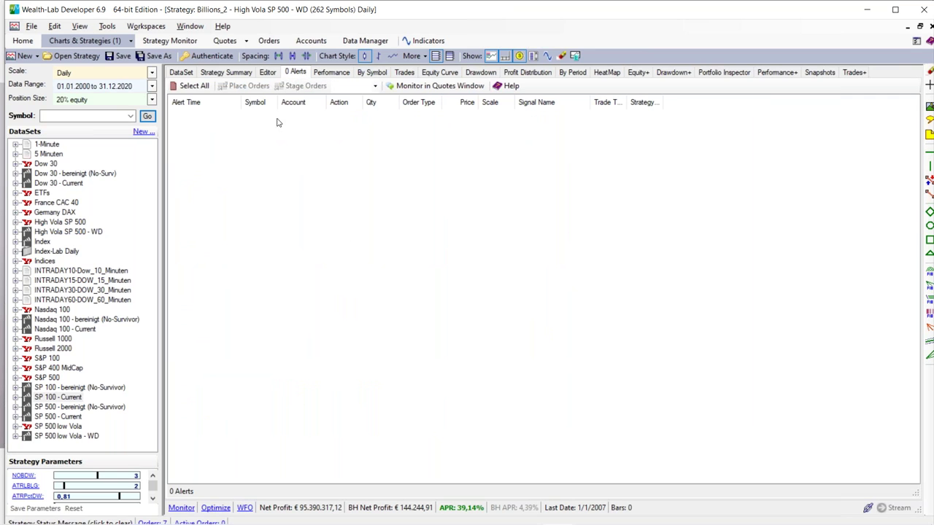
left_click(329, 73)
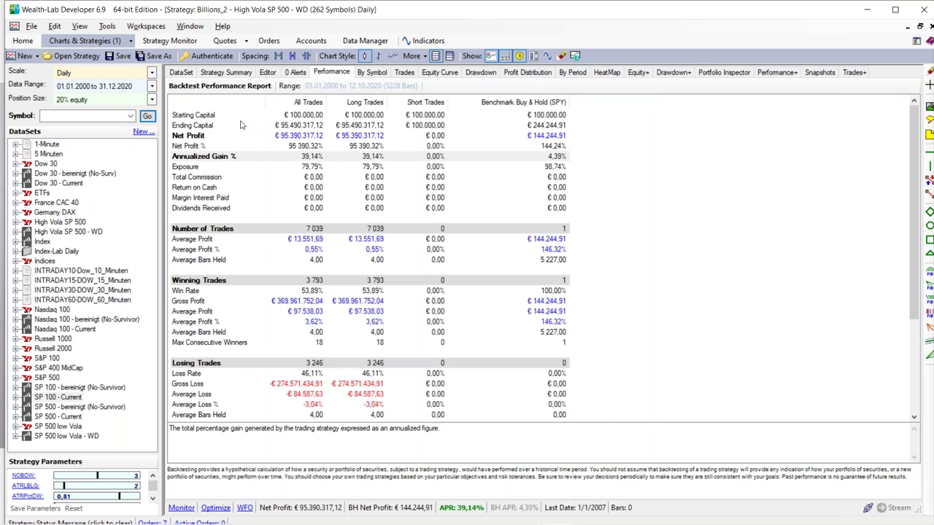
left_click(208, 118)
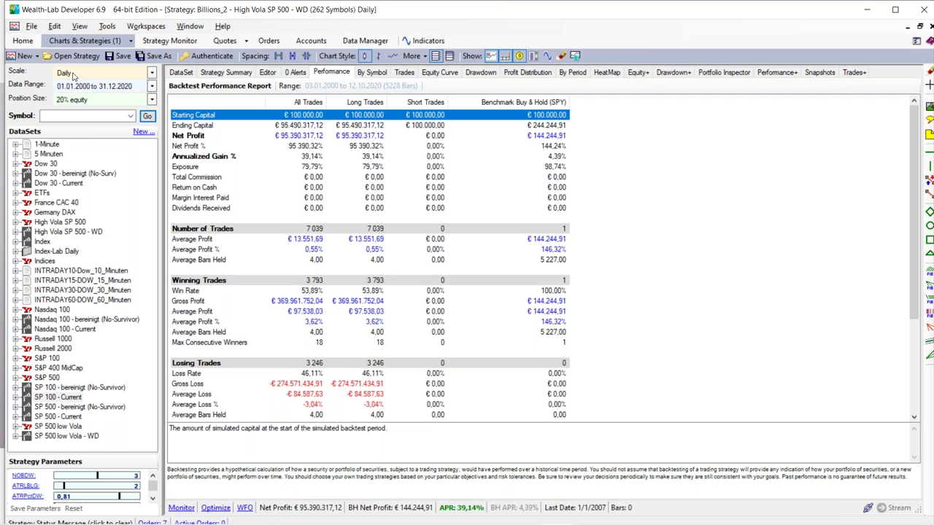
left_click(197, 157)
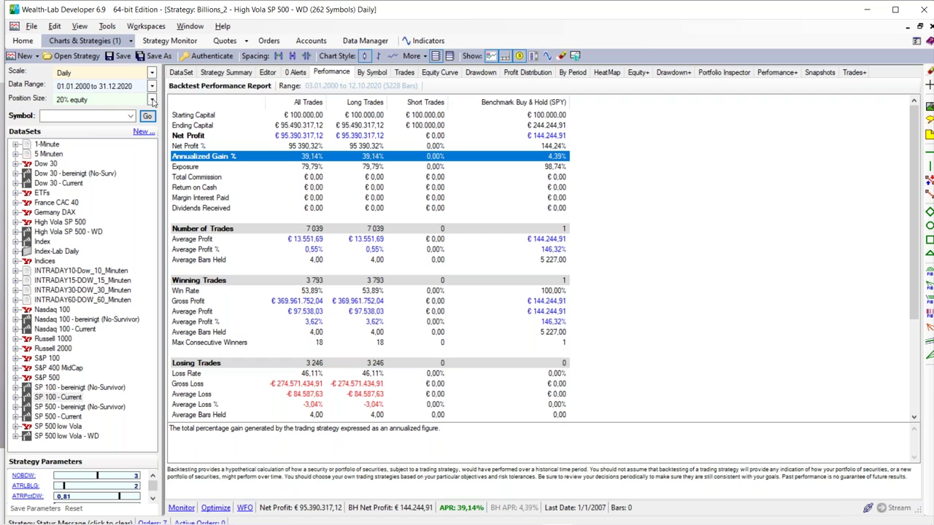
- Inspect the position size settings, including percent of equity and margin factor, and close them without changes
left_click(152, 103)
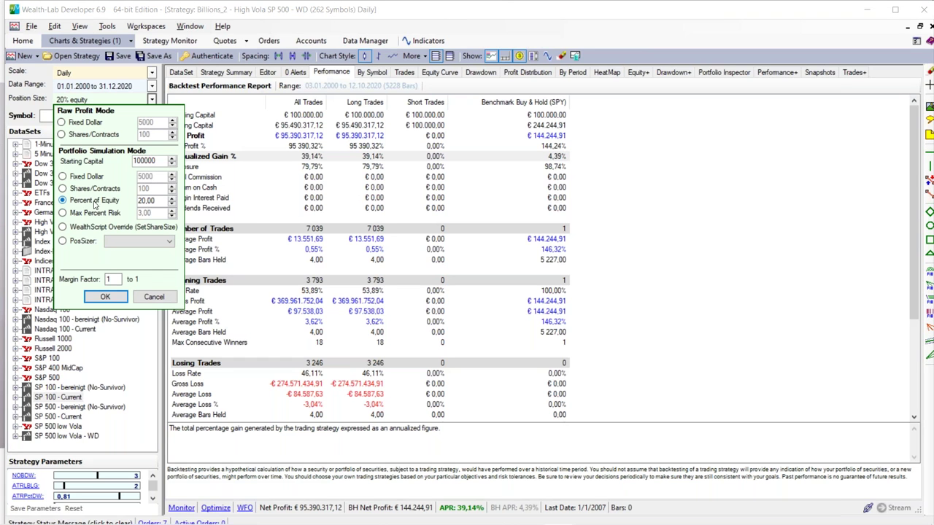
left_click(113, 280)
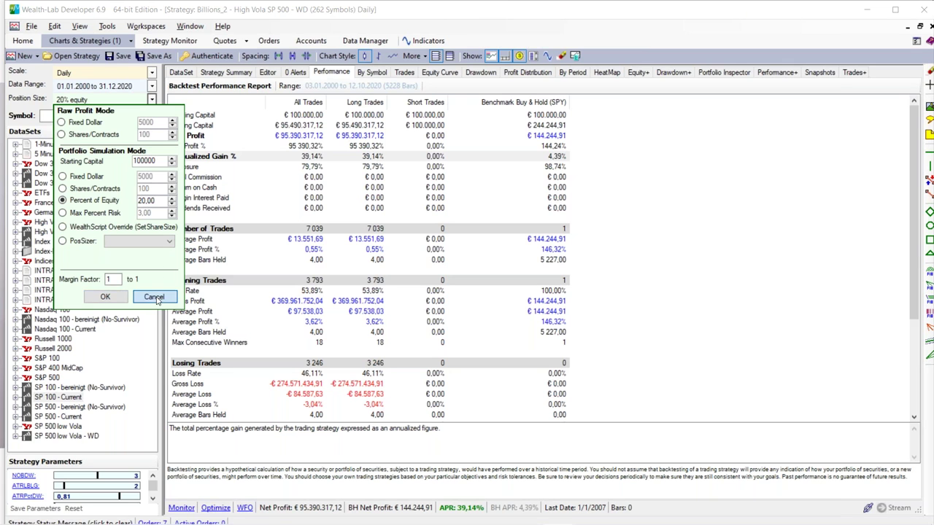
left_click(159, 299)
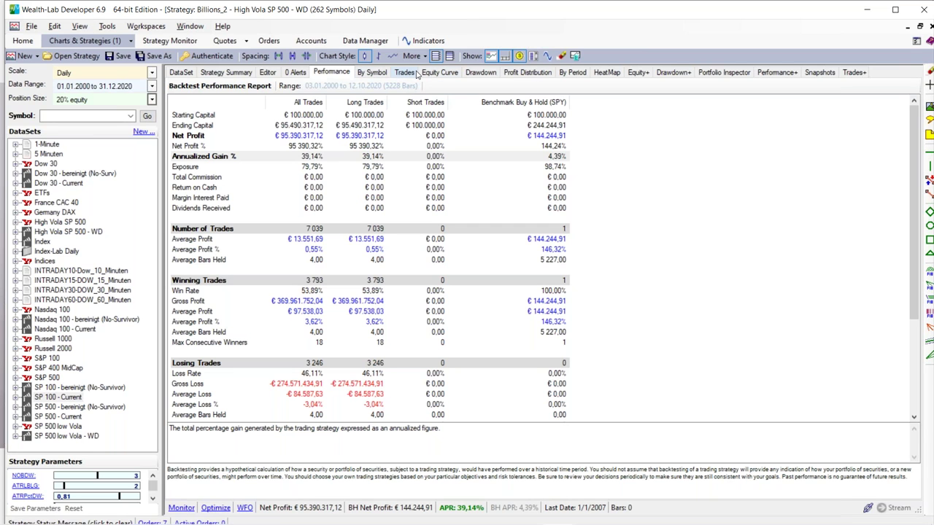
- Examine the profit distribution of the strategy's trades and the number of trades in the performance report
left_click(514, 73)
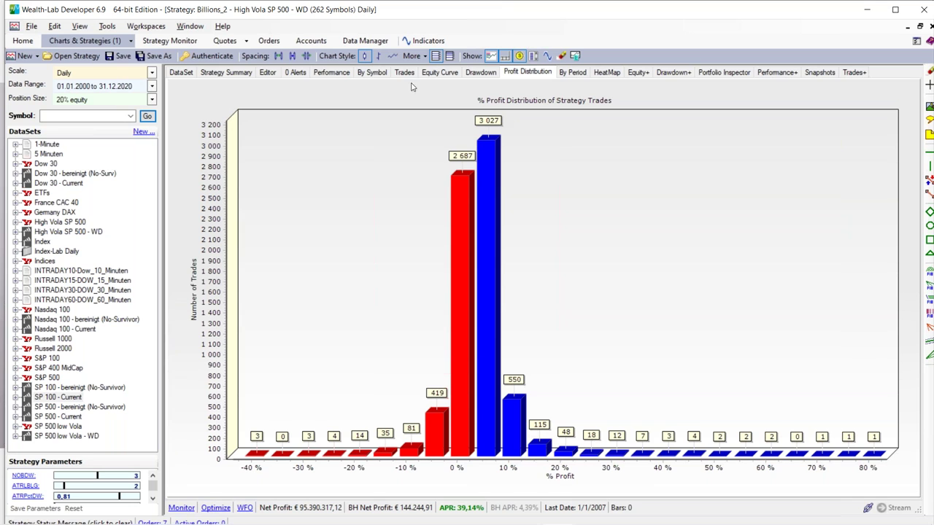
left_click(329, 74)
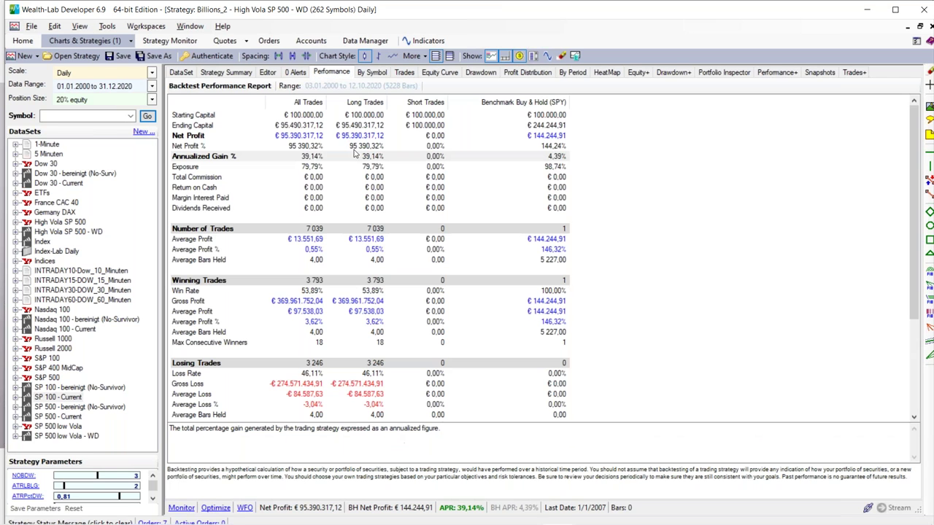
left_click(212, 230)
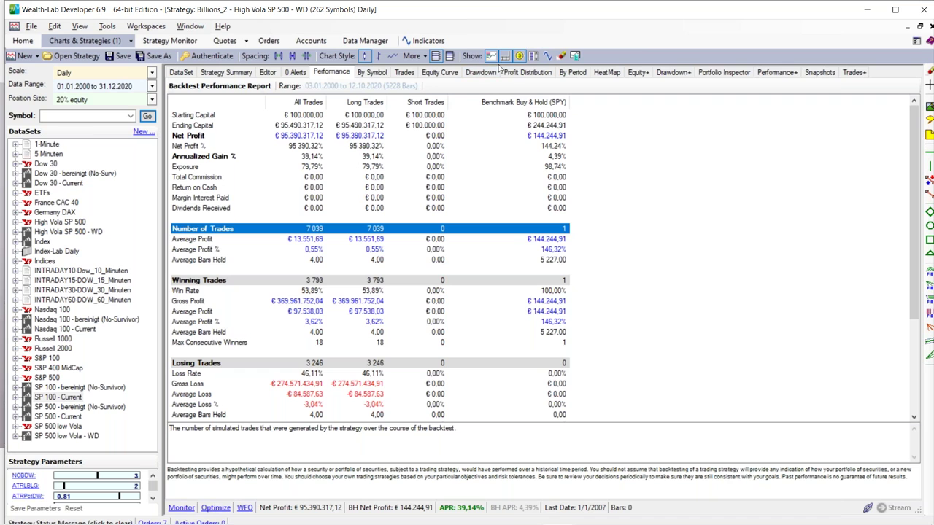
left_click(524, 74)
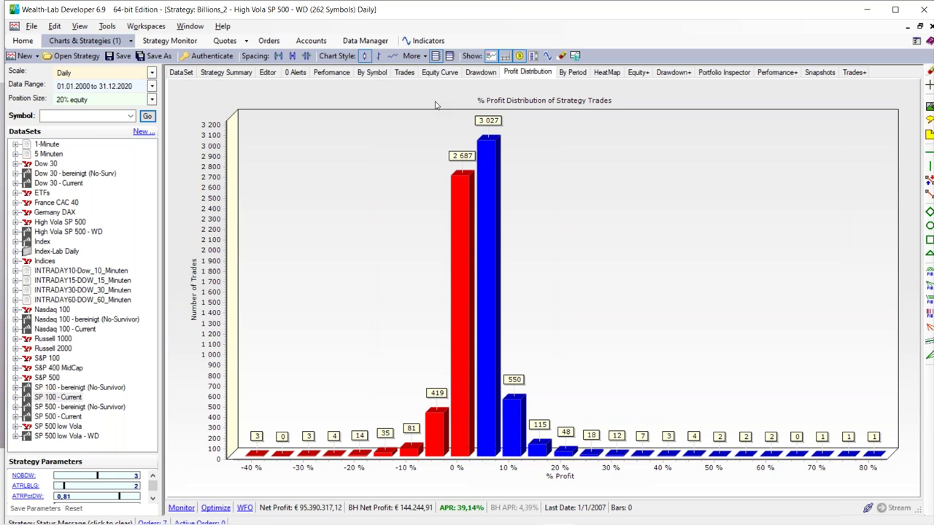
- List the backtest's trades sorted by entry date, newest first, and examine the latest positions, including LDOS and MNST
left_click(404, 73)
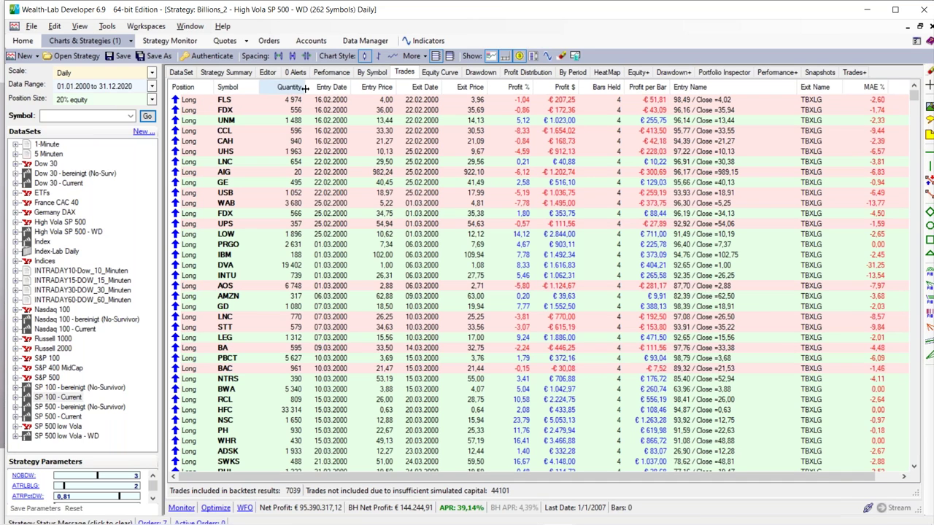
left_click(328, 87)
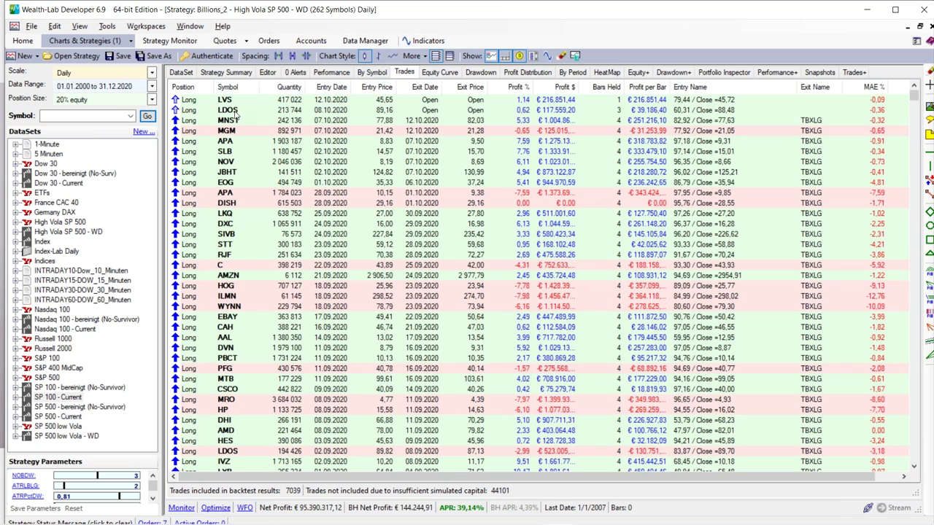
left_click(230, 111)
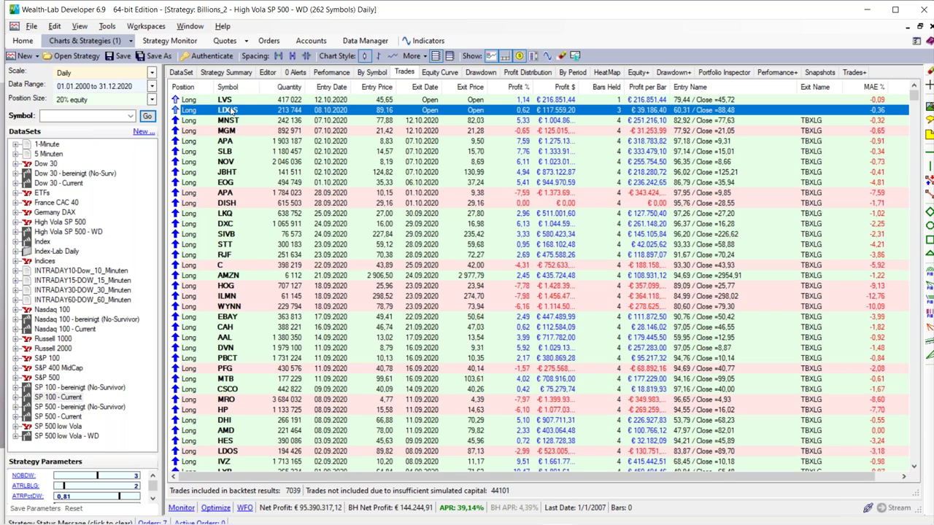
left_click(183, 121)
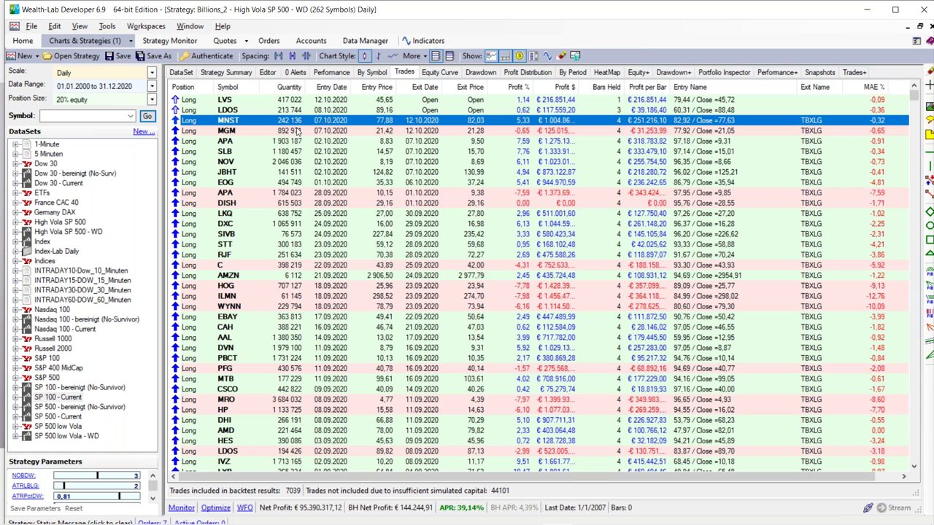
left_click(249, 111)
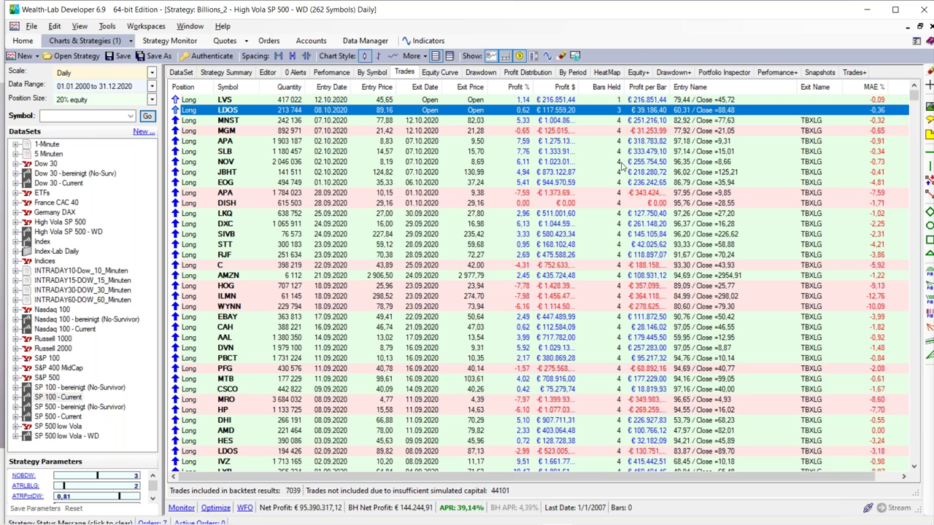
scroll(645, 219, "down", 20)
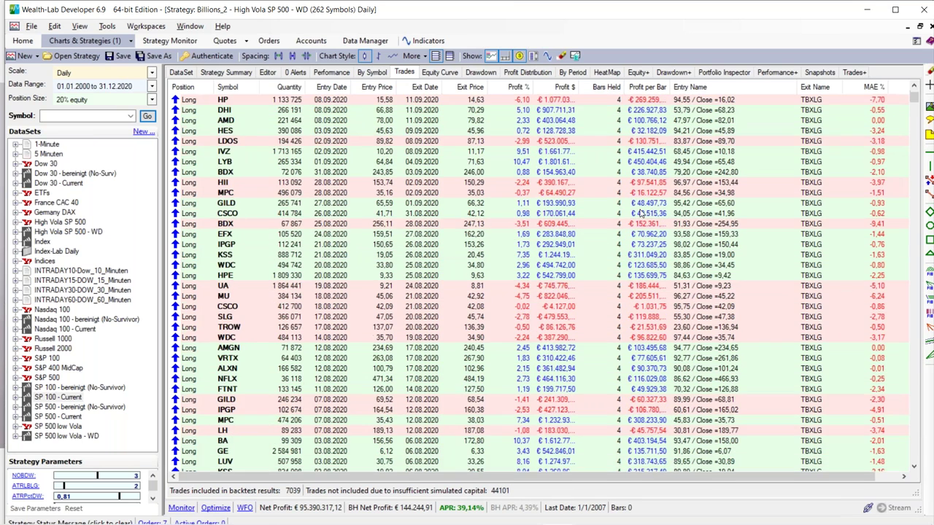
scroll(634, 212, "up", 20)
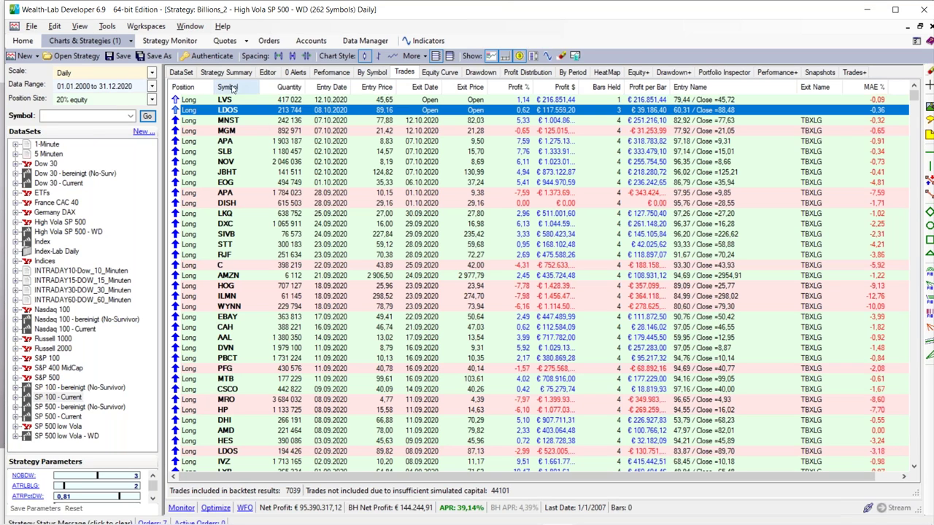
- Set the backtest's end date to 08.09.2020 and run the strategy on the SP 100 - Current dataset
left_click(152, 86)
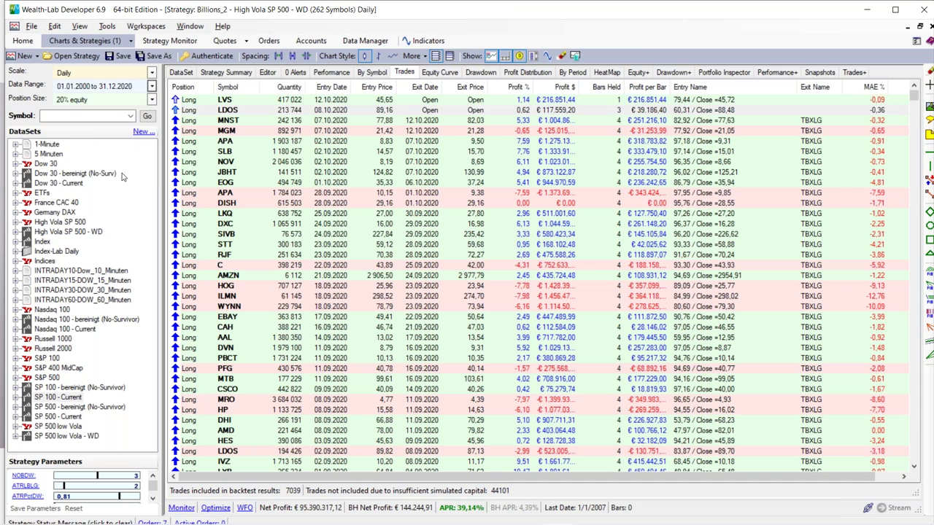
left_click(145, 149)
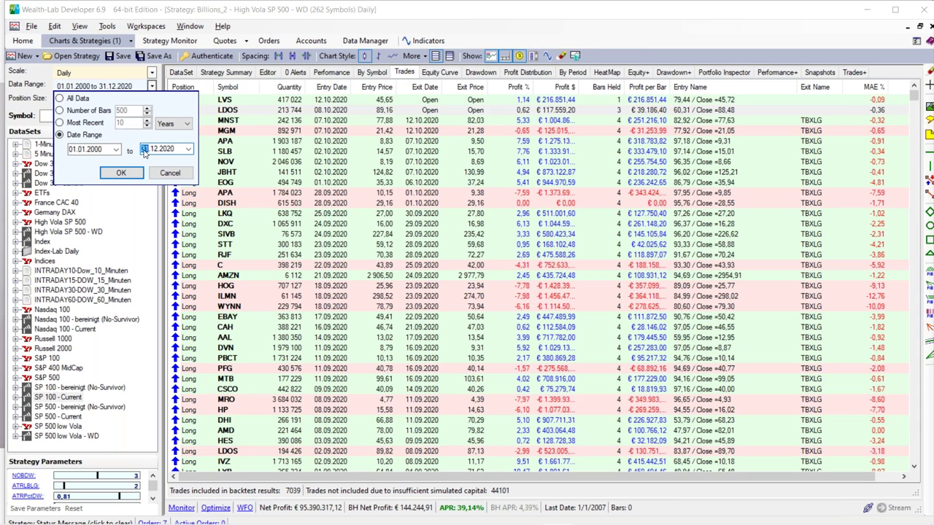
type("3")
type("08")
type("1")
left_click(124, 174)
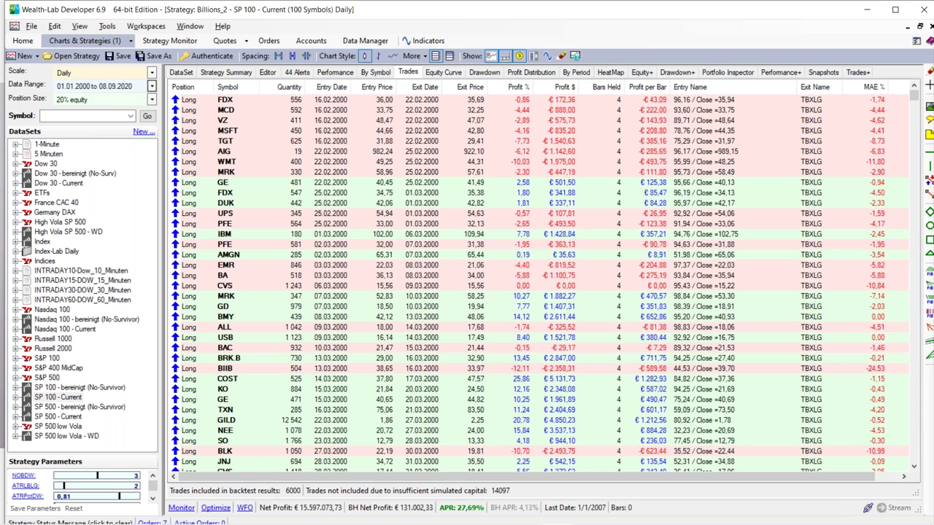
- Show the strategy's alerts and examine the CSCO and WBA buy signals by their signal names
left_click(294, 72)
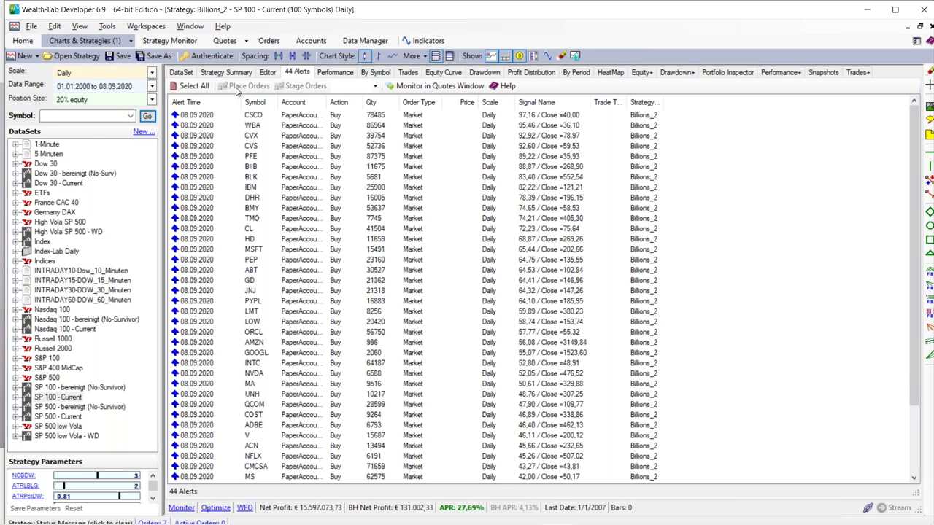
left_click(540, 103)
left_click(541, 104)
left_click(195, 125)
left_click(196, 115)
left_click(195, 126)
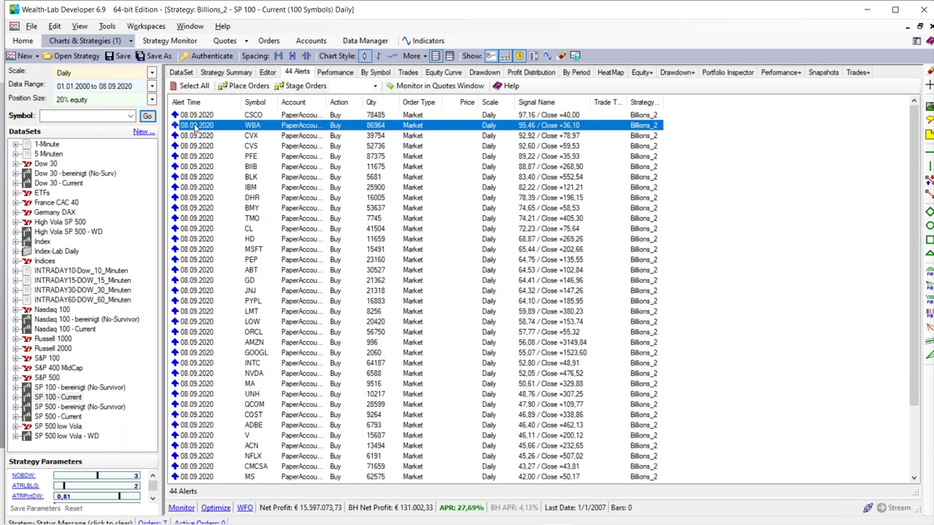
left_click(530, 115)
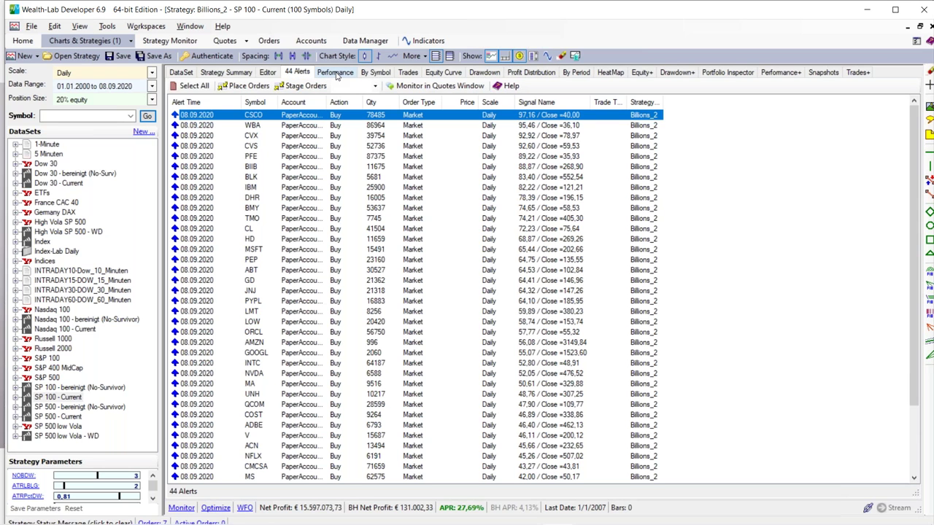
- Set the backtest's end date back to 31.12.2020 and show the performance report for SP 100 - Current
left_click(152, 86)
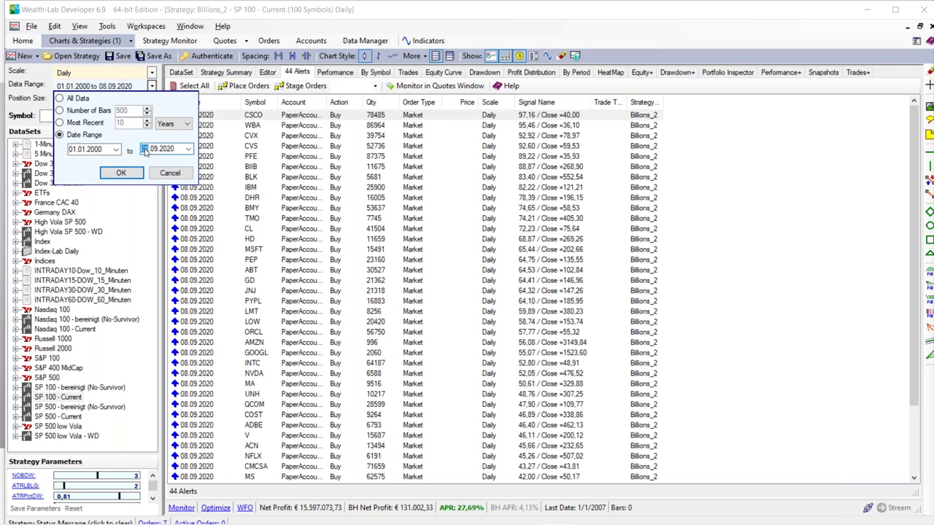
left_click(153, 150)
type("12")
left_click(146, 150)
type("31")
left_click(131, 173)
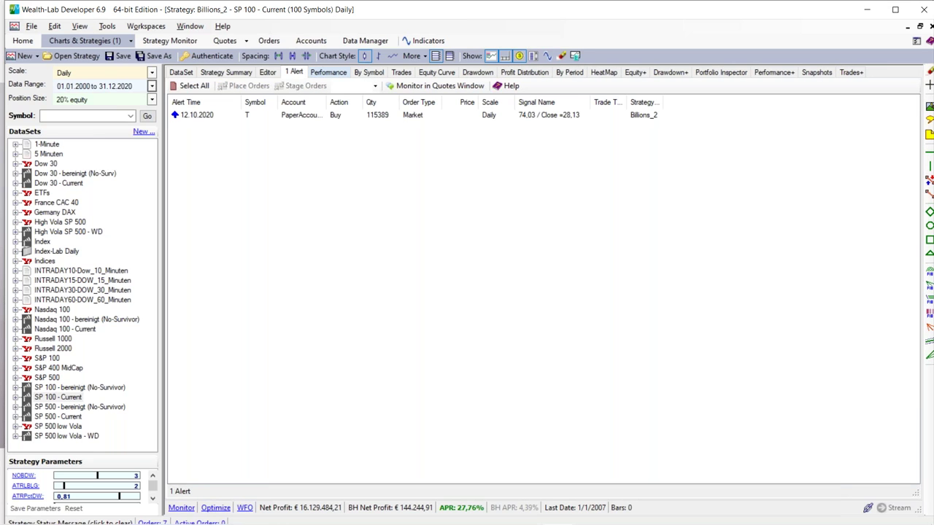
left_click(332, 75)
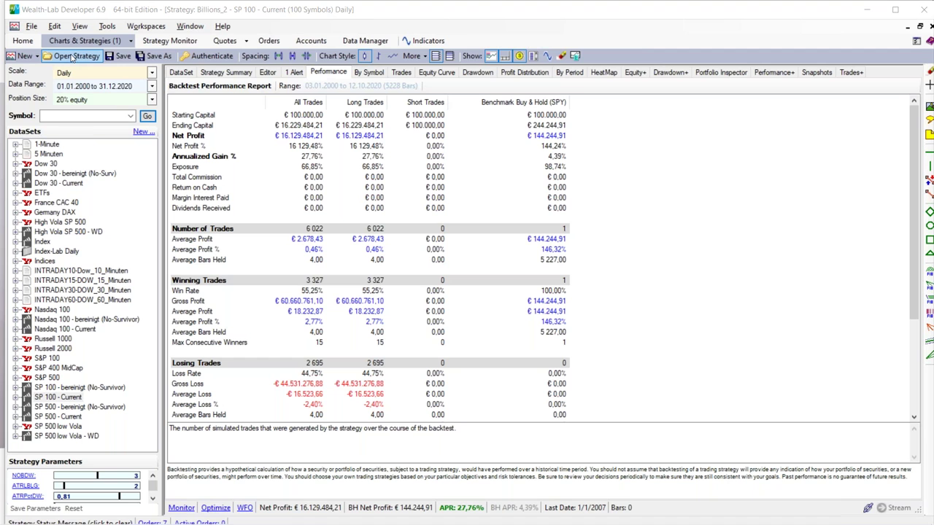
- Create a new strategy from rules with a Buy at Market entry and a Sell at Market exit
left_click(48, 58)
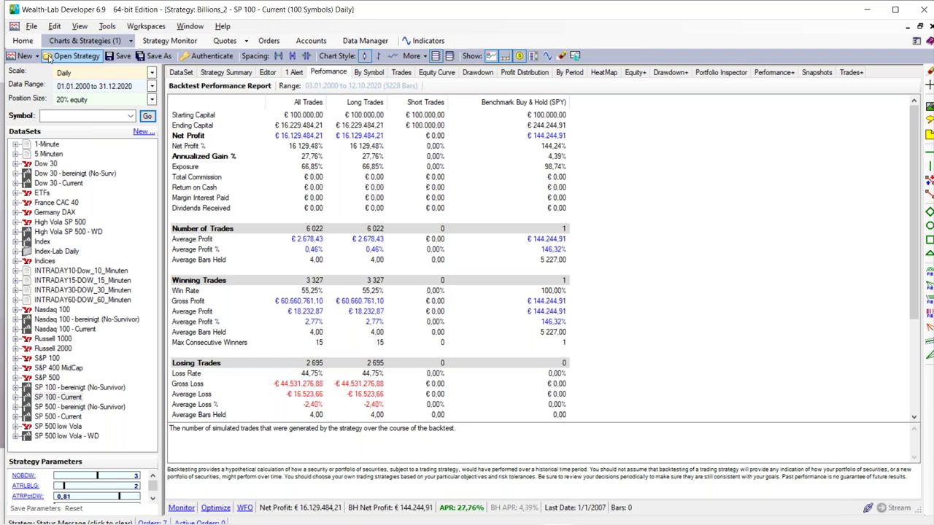
left_click(29, 57)
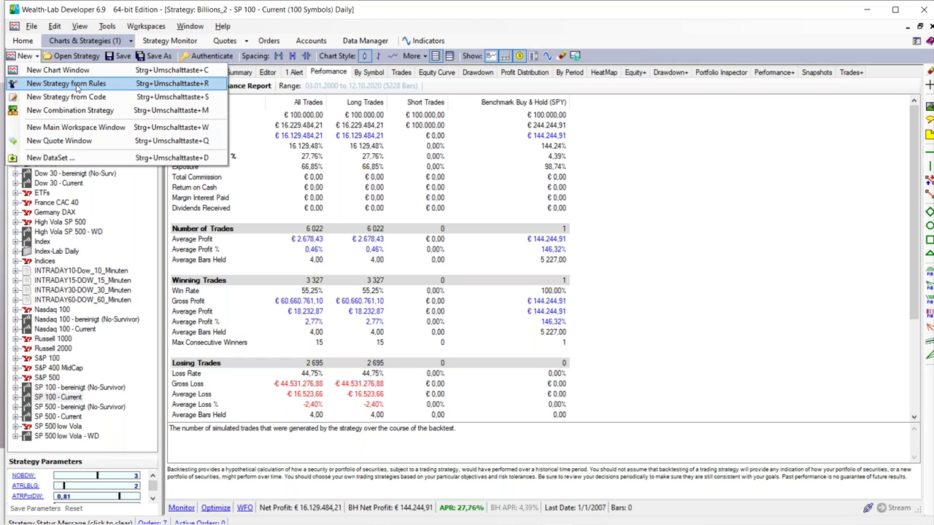
left_click(78, 88)
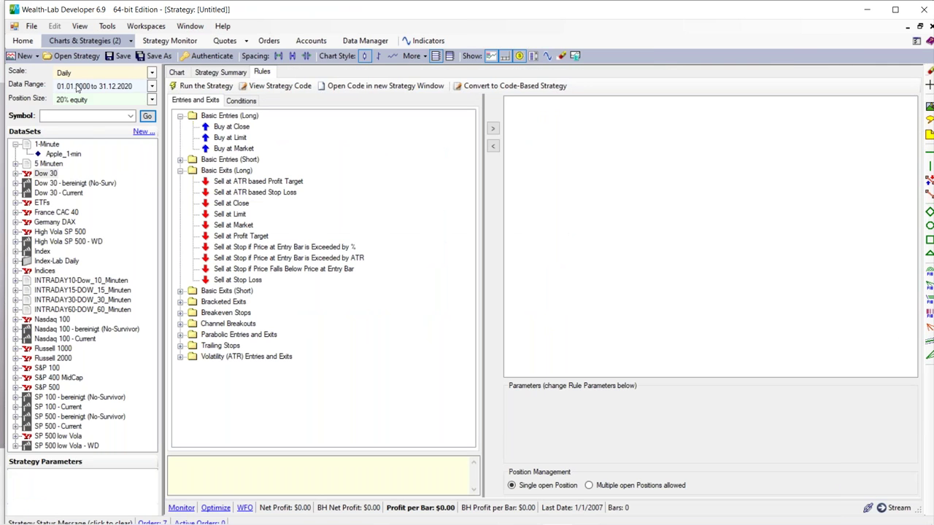
double_click(223, 149)
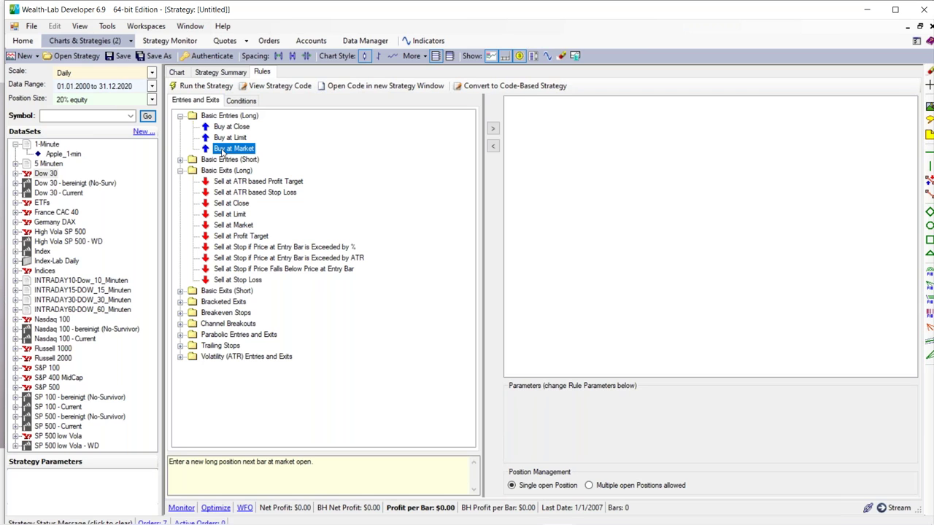
double_click(232, 226)
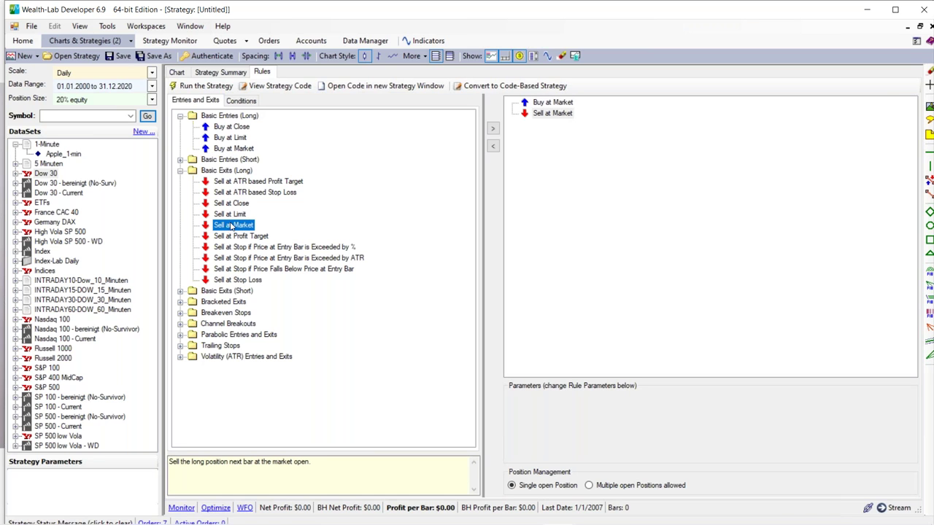
- Add the condition "Active Position is older than a number of bars" to the Sell at Market exit, with Number of Bars 10
left_click(247, 101)
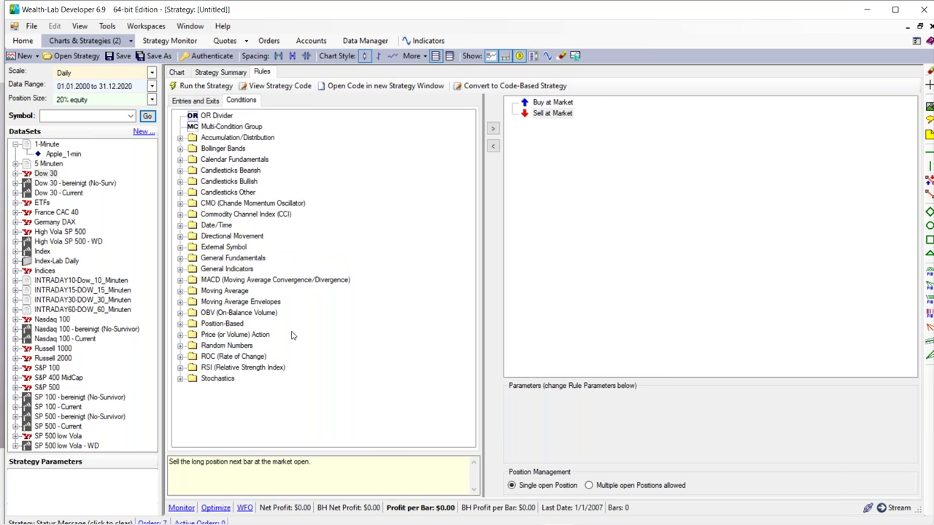
left_click(180, 325)
double_click(235, 302)
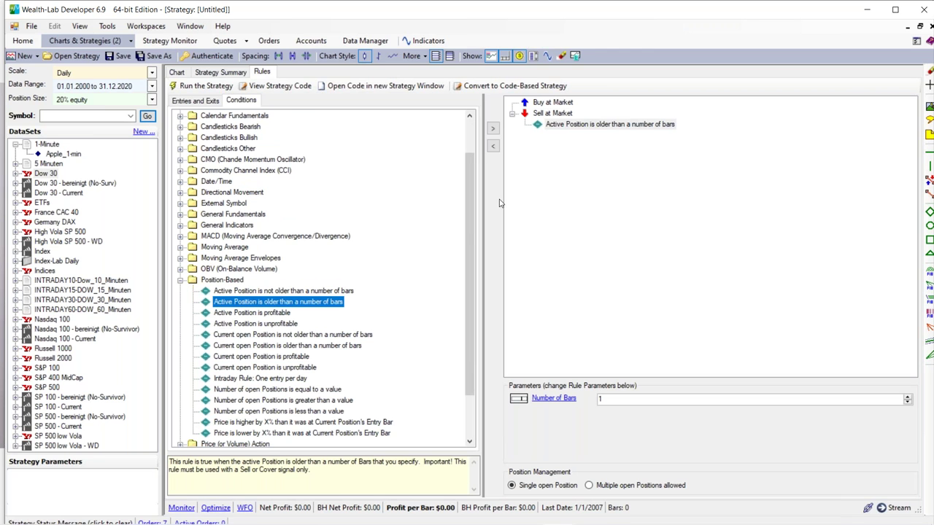
left_click(620, 400)
type("0")
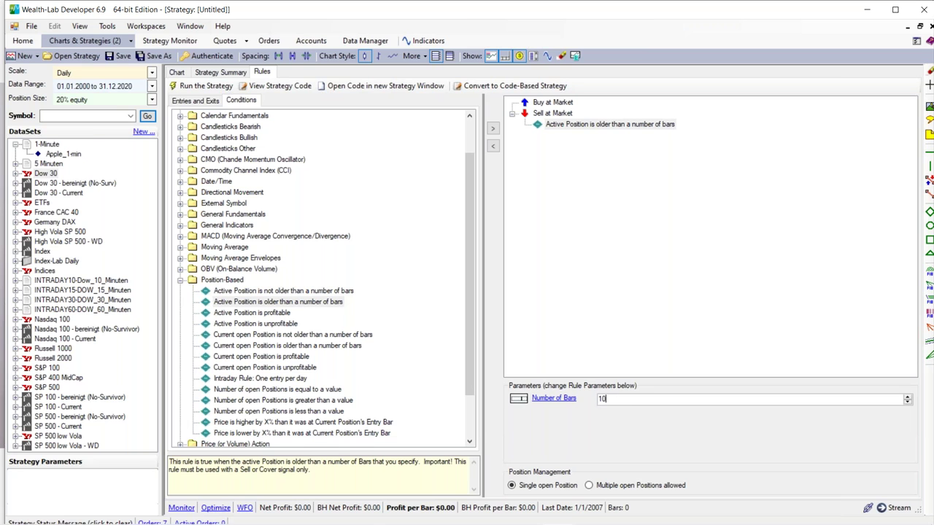
left_click(180, 280)
- Add the condition "Price decreases a consecutive number of bars" to the Buy at Market entry and check both conditions' parameters
left_click(553, 103)
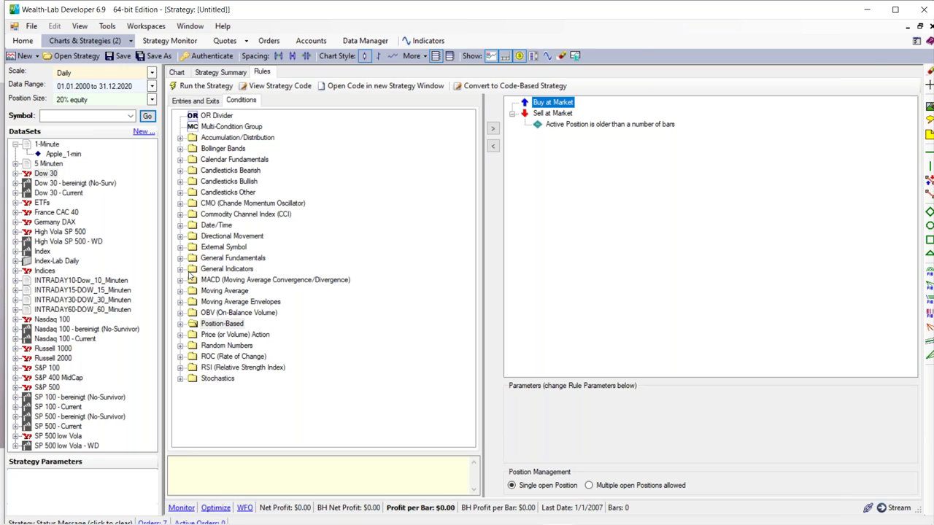
left_click(181, 335)
left_click(243, 261)
double_click(243, 263)
left_click(620, 413)
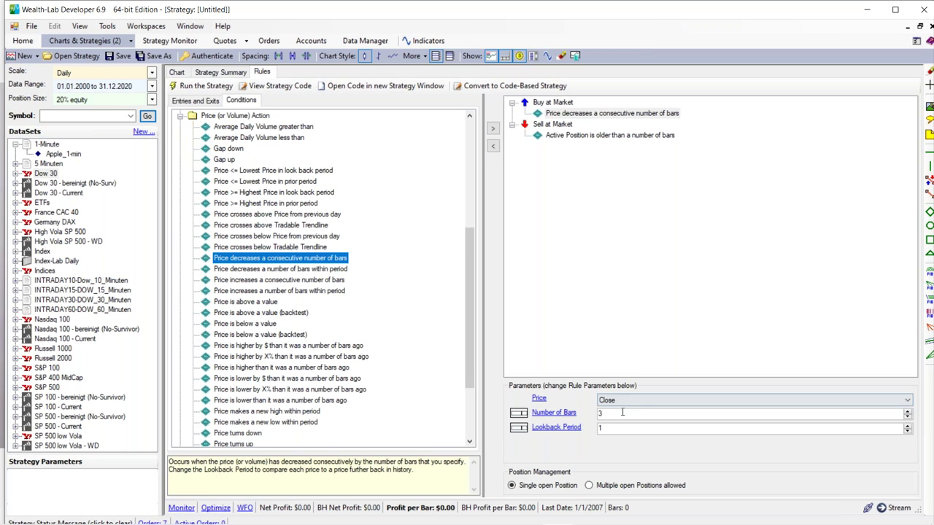
double_click(599, 413)
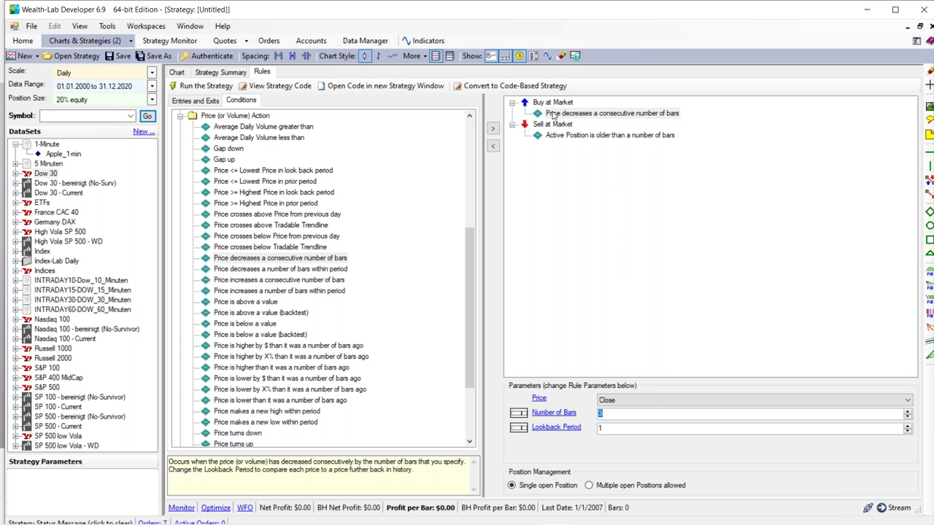
left_click(566, 115)
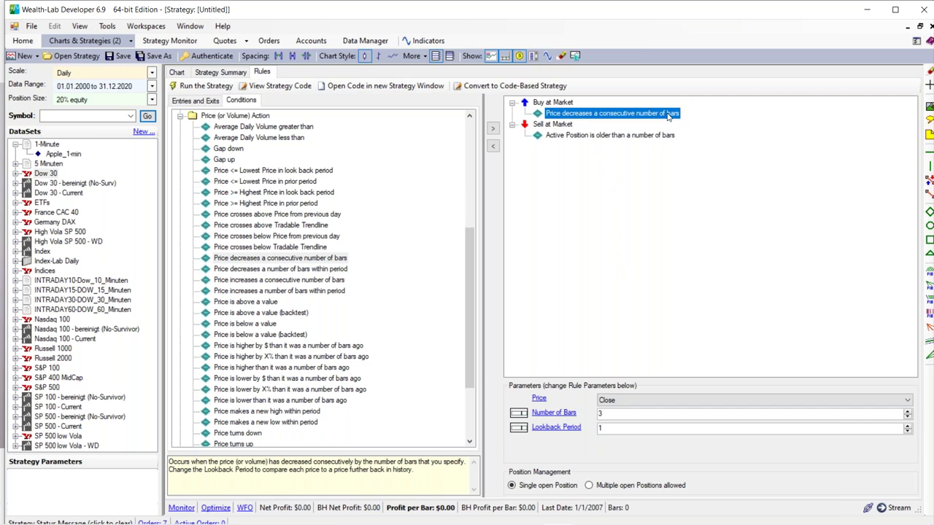
left_click(613, 136)
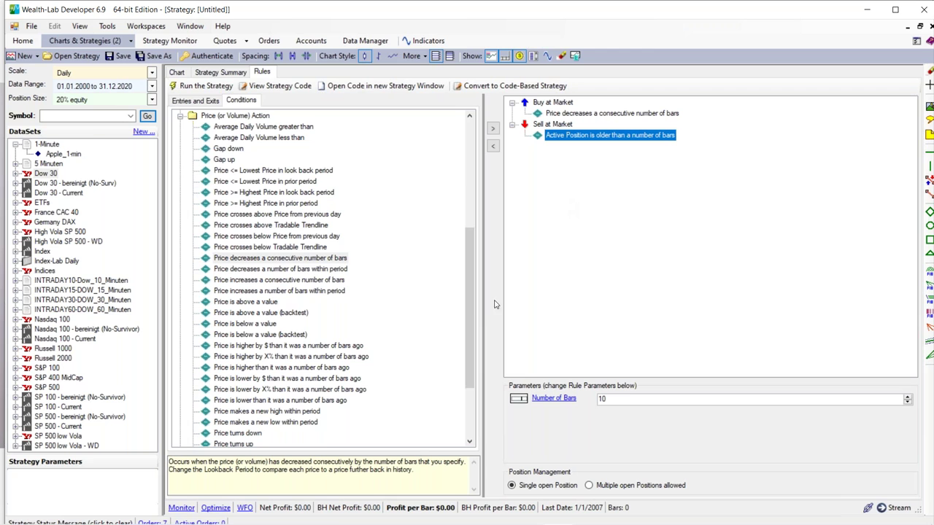
- Add Sell at Stop Loss and Sell at Profit Target exits to the strategy's rules
left_click_drag(471, 314, 472, 206)
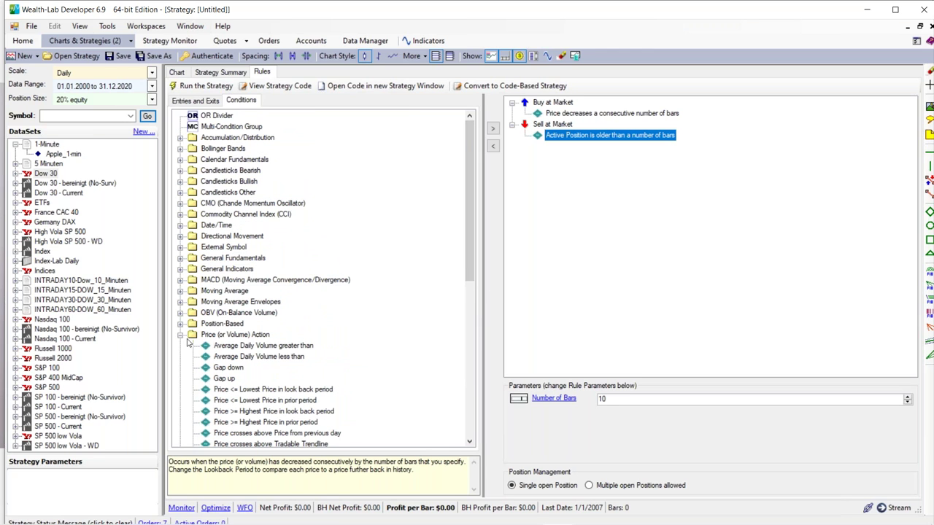
left_click(180, 335)
left_click(206, 103)
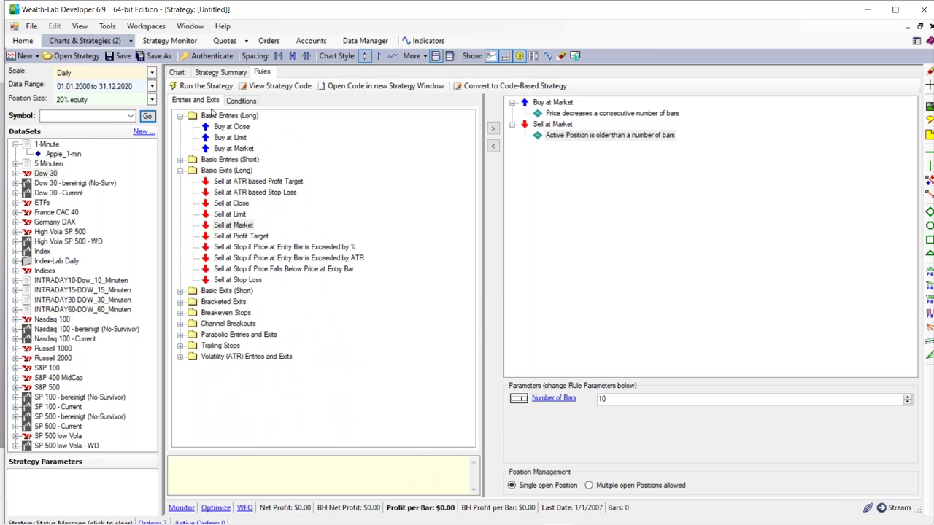
left_click(232, 283)
double_click(232, 280)
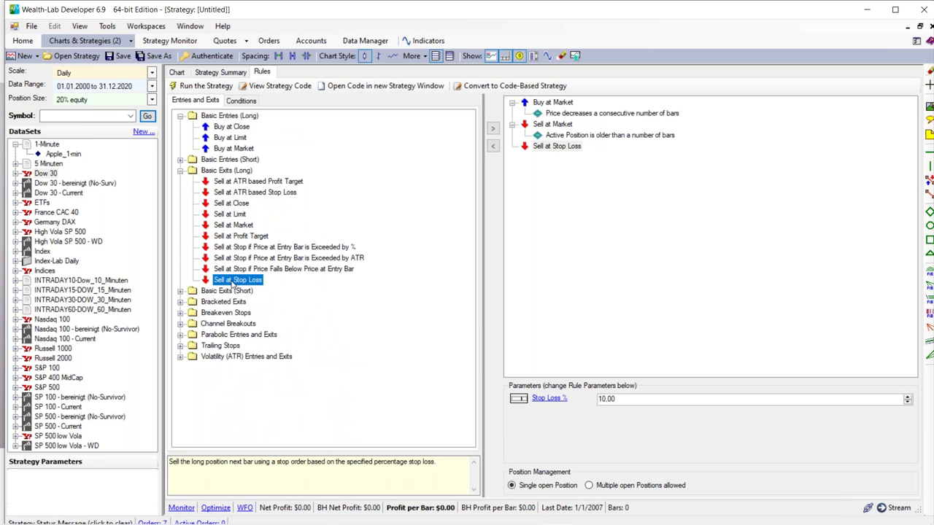
left_click_drag(239, 235, 551, 160)
- Set the Stop Loss % to 2.00 and the Profit Target % to 6.00
left_click(559, 148)
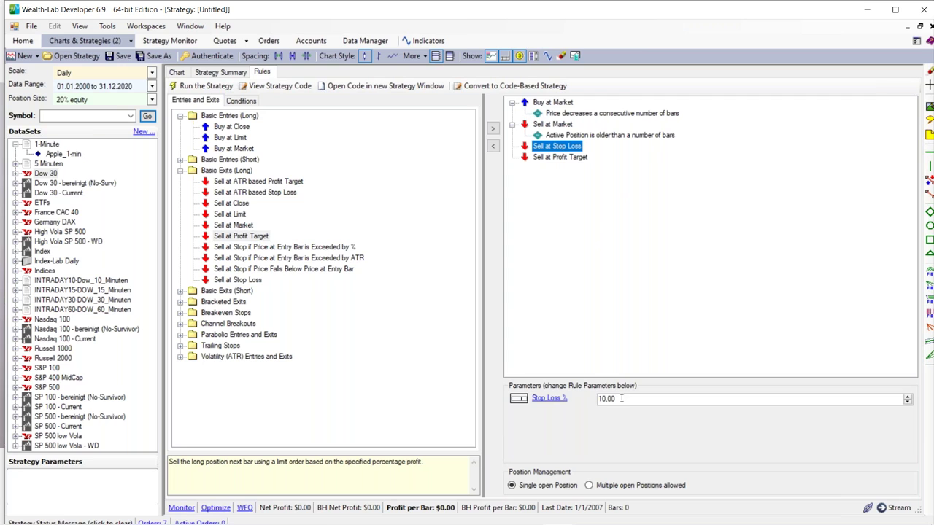
left_click_drag(622, 399, 555, 400)
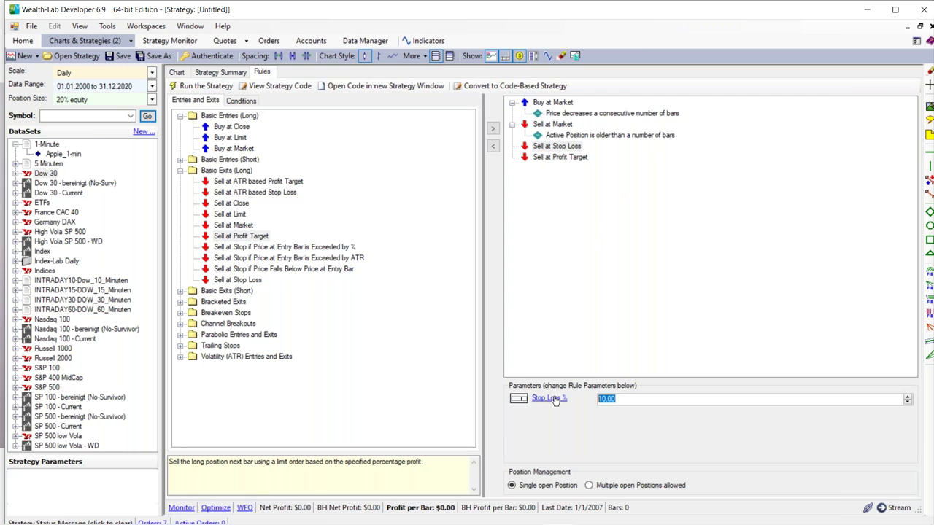
left_click(575, 158)
left_click_drag(628, 398, 549, 400)
type("6")
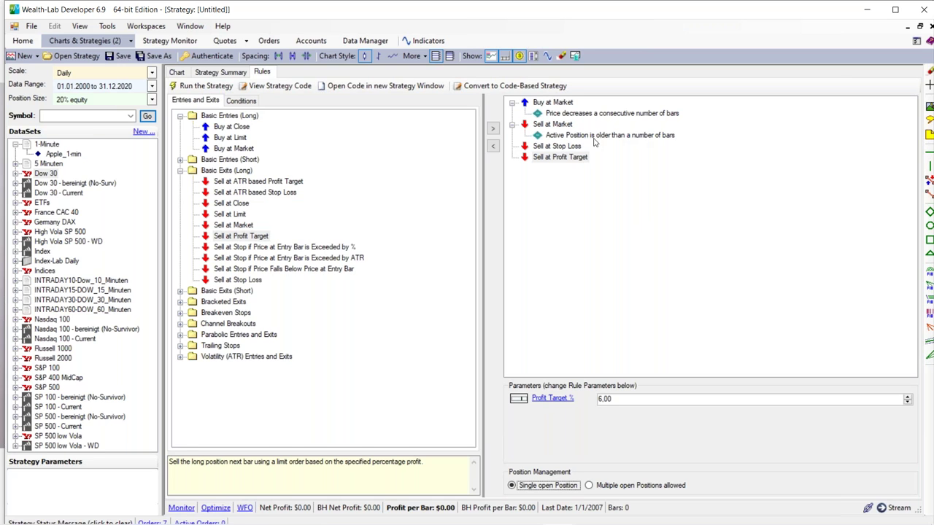
left_click(577, 146)
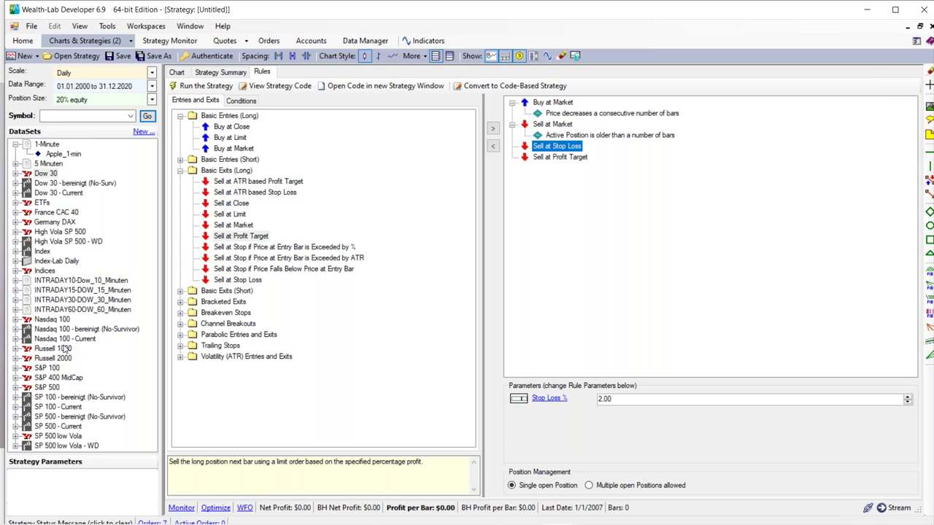
- Backtest the rule-based strategy on all symbols in the SP 100 - Current dataset
left_click(73, 409)
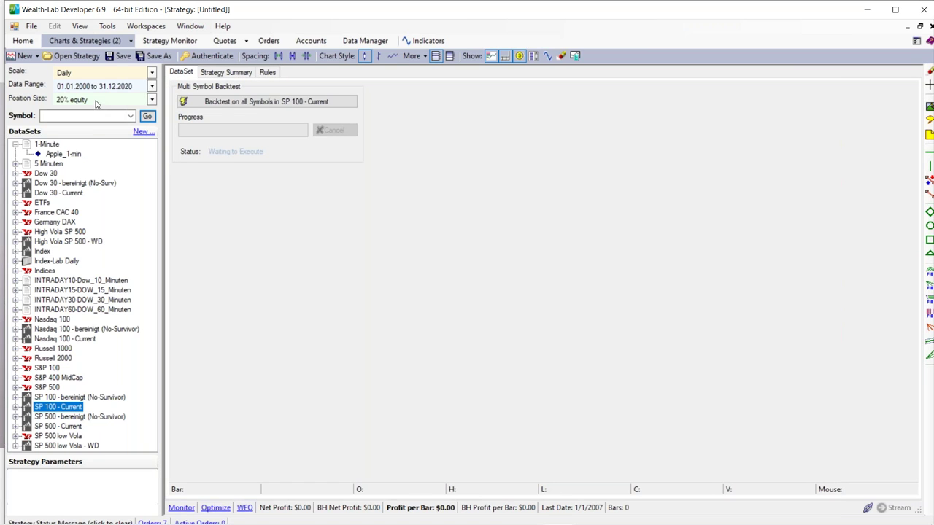
left_click(224, 103)
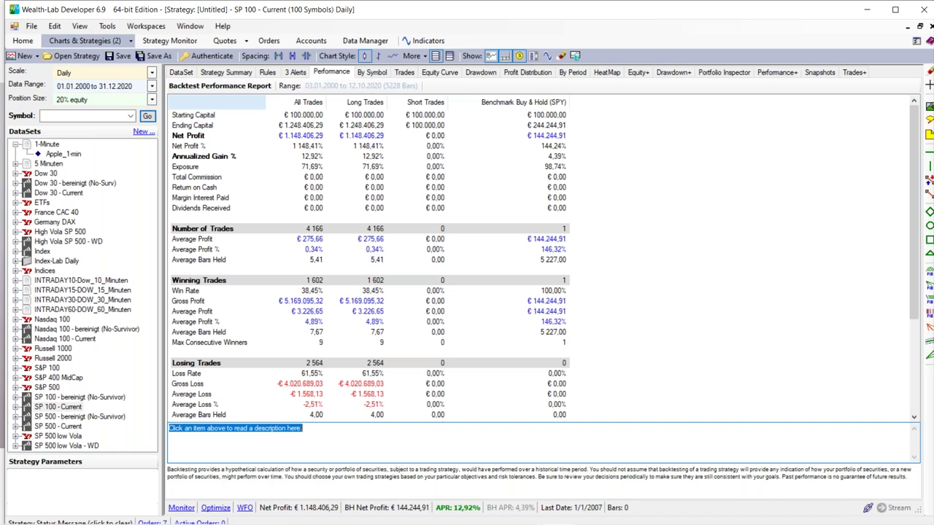
- Review the parameters of the entry condition, the time-based exit, the stop loss and the profit target in the strategy's rules
left_click(267, 73)
left_click(595, 114)
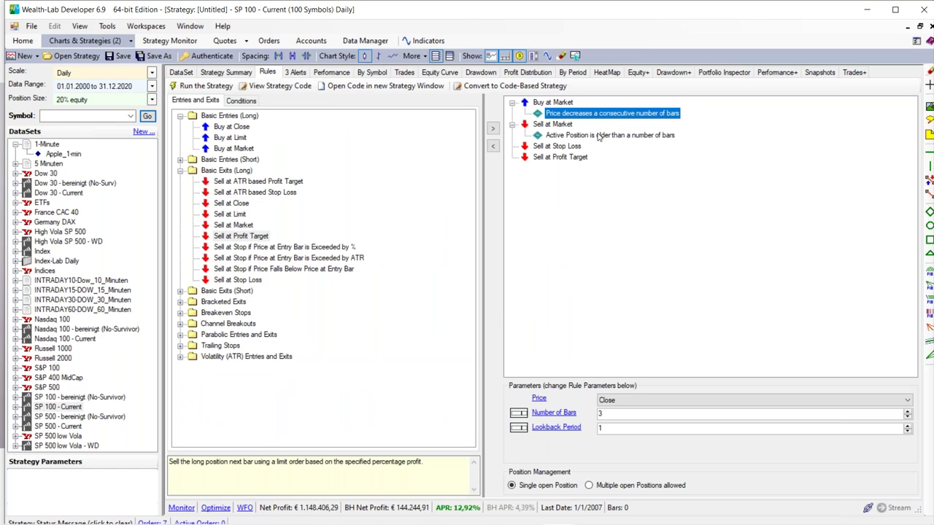
left_click(599, 137)
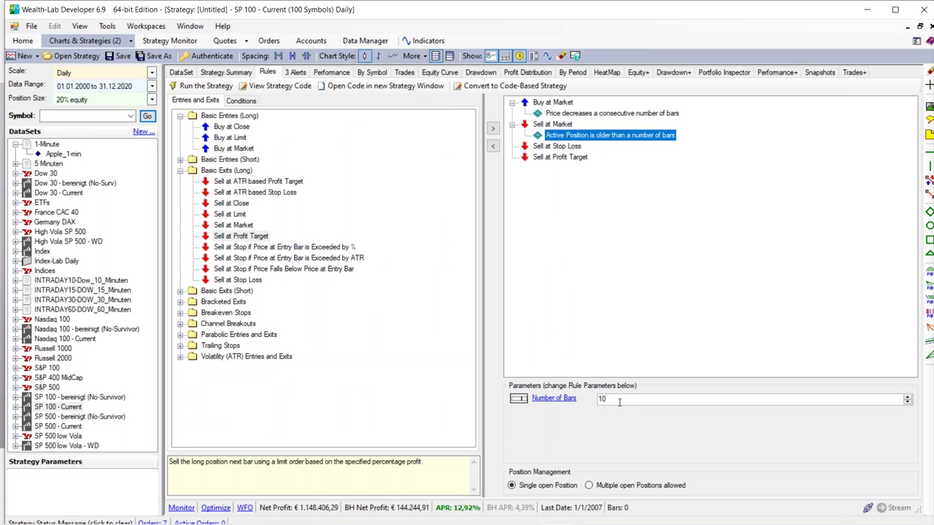
left_click(572, 148)
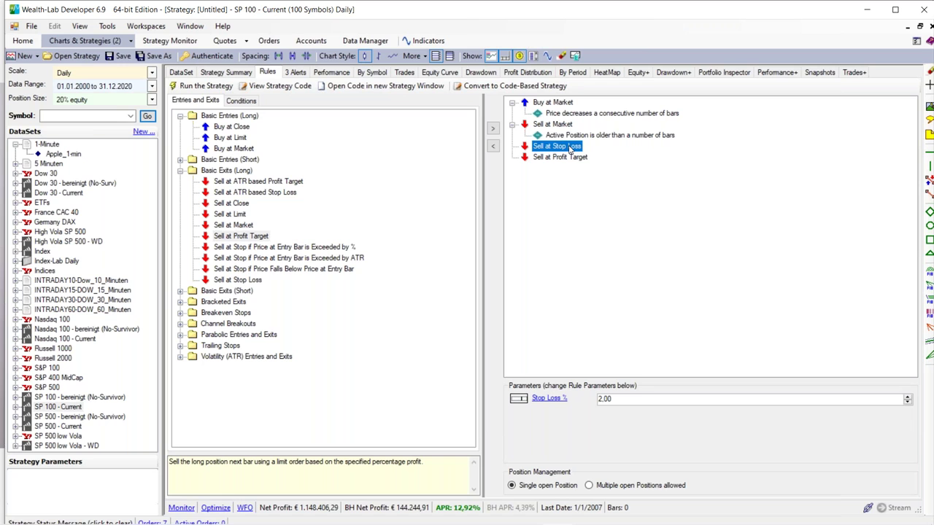
left_click(571, 159)
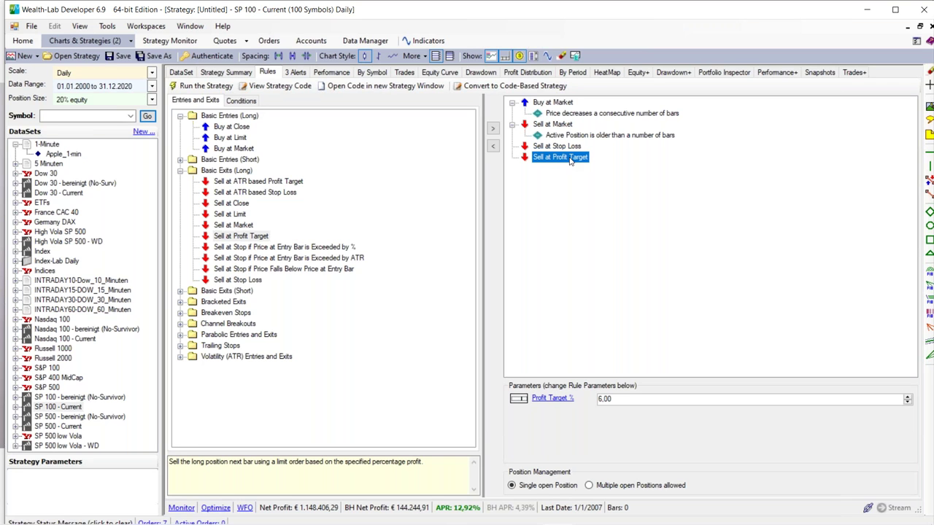
left_click(575, 137)
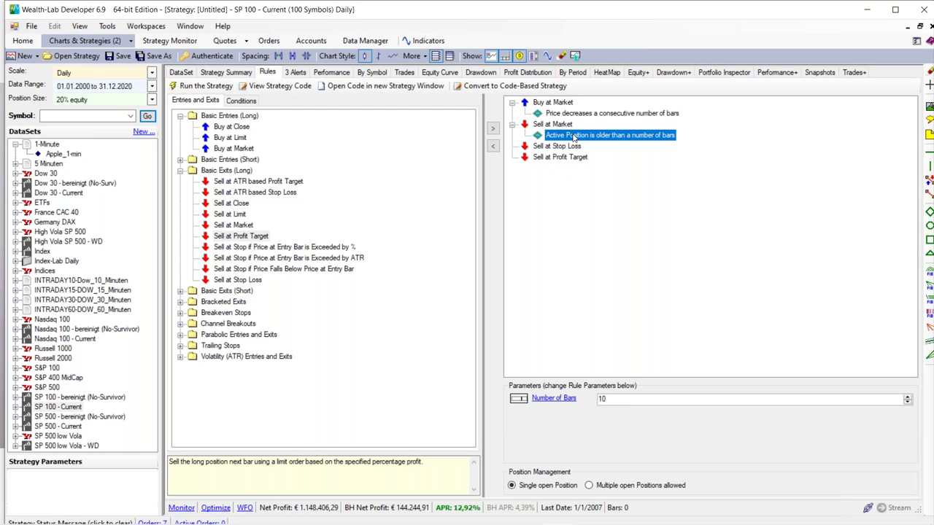
- Examine the annualized gain in the performance report, rerunning the backtest twice, and view the profit distribution of the trades
left_click(332, 73)
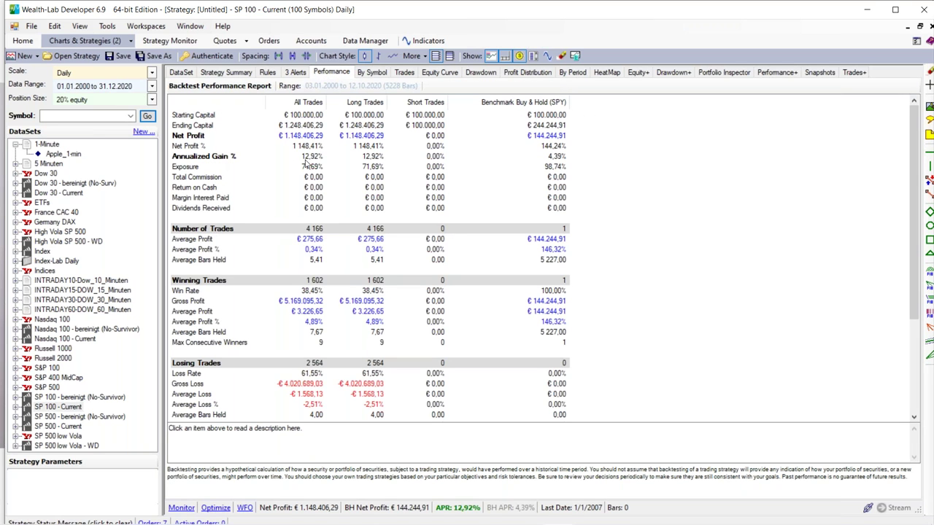
left_click(225, 161)
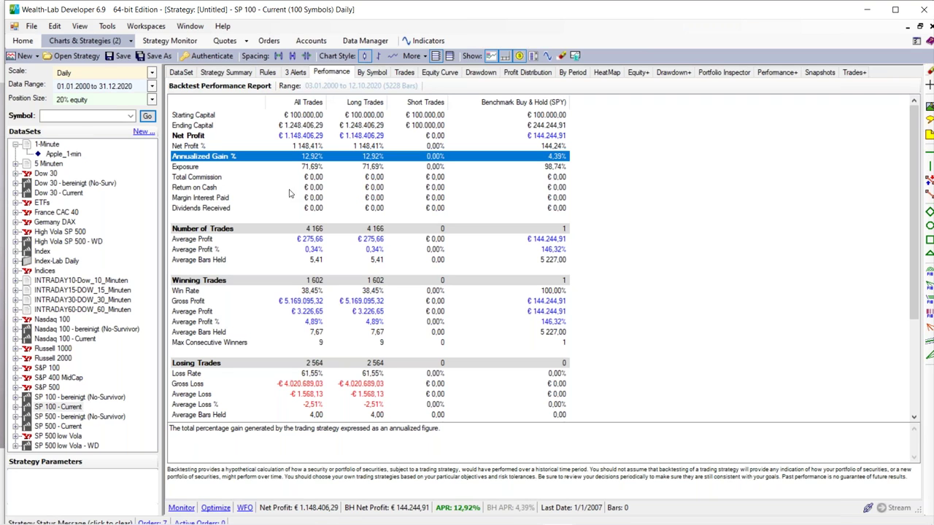
left_click(148, 118)
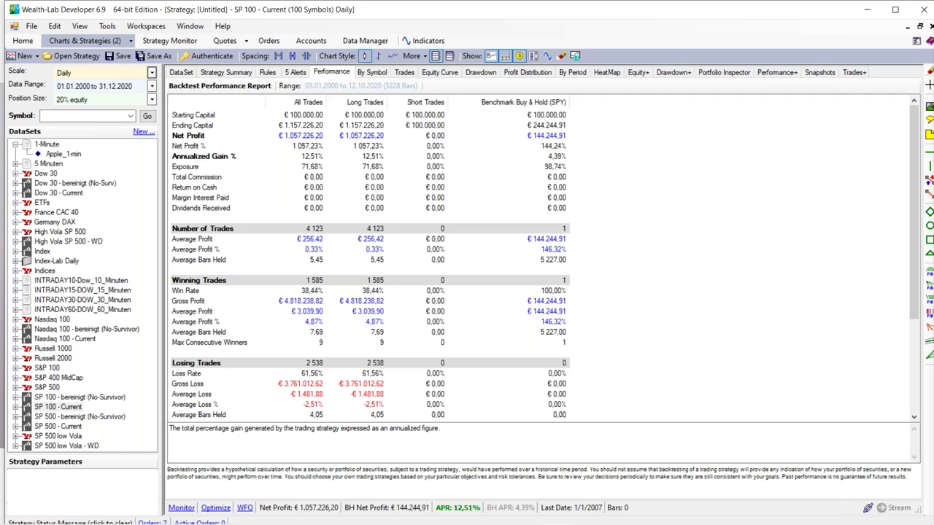
left_click(147, 118)
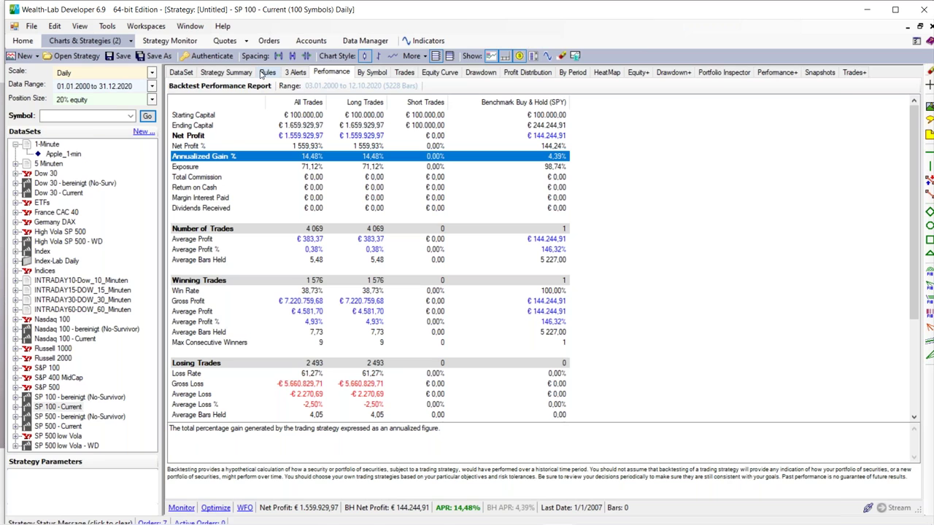
left_click(526, 72)
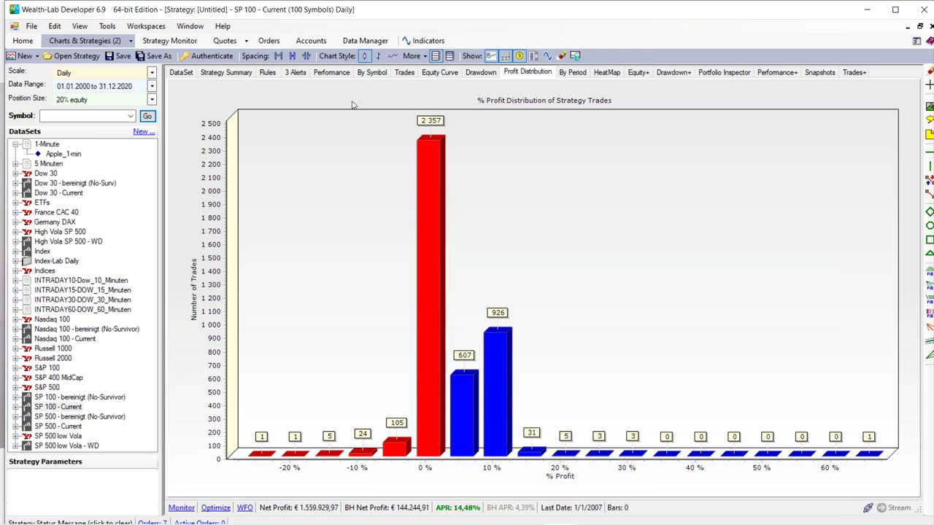
left_click(327, 74)
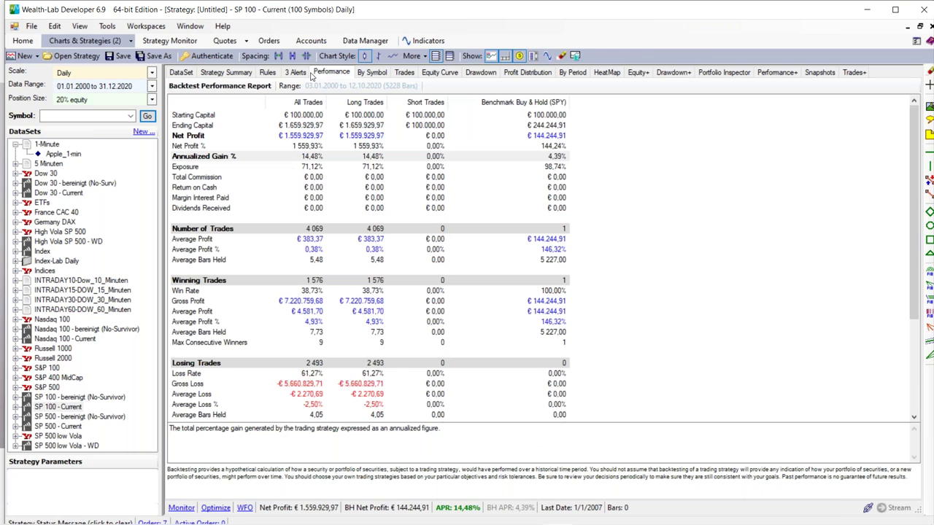
- Remove the Sell at Profit Target exit from the strategy's rules
left_click(266, 73)
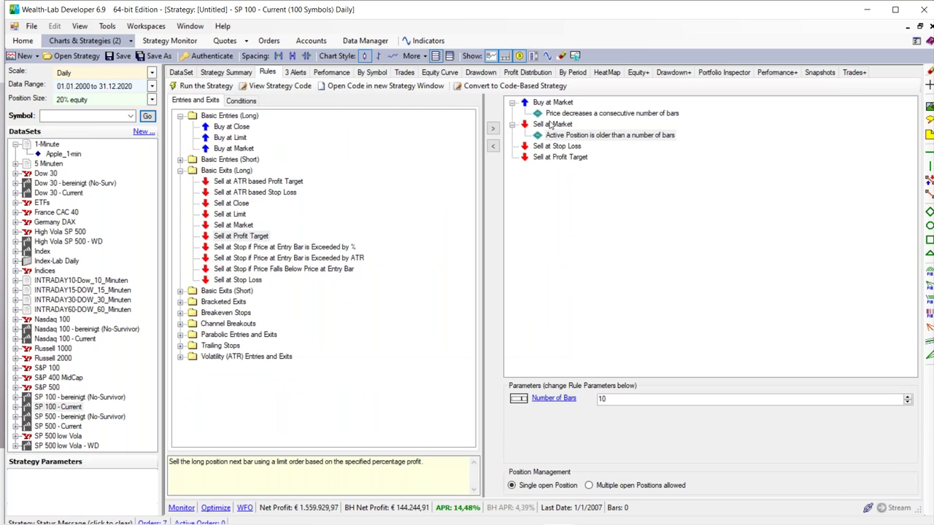
left_click(553, 161)
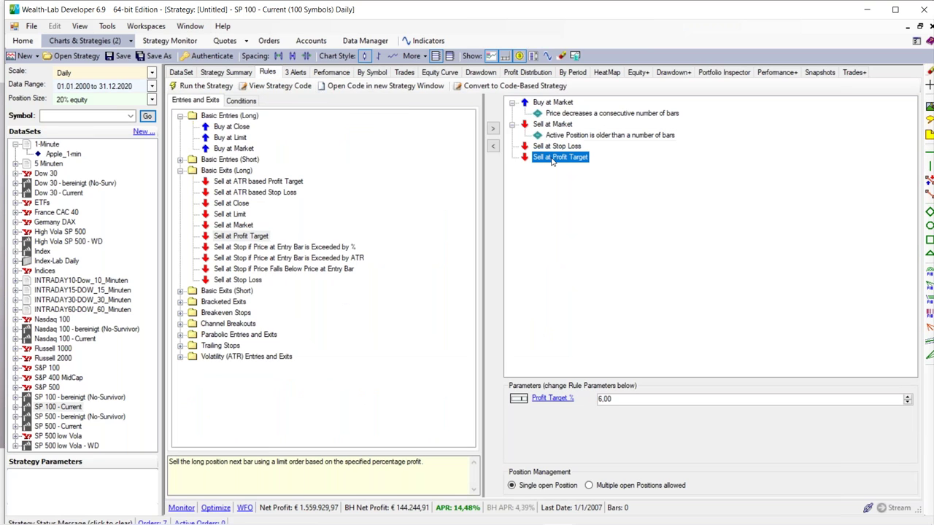
left_click(493, 147)
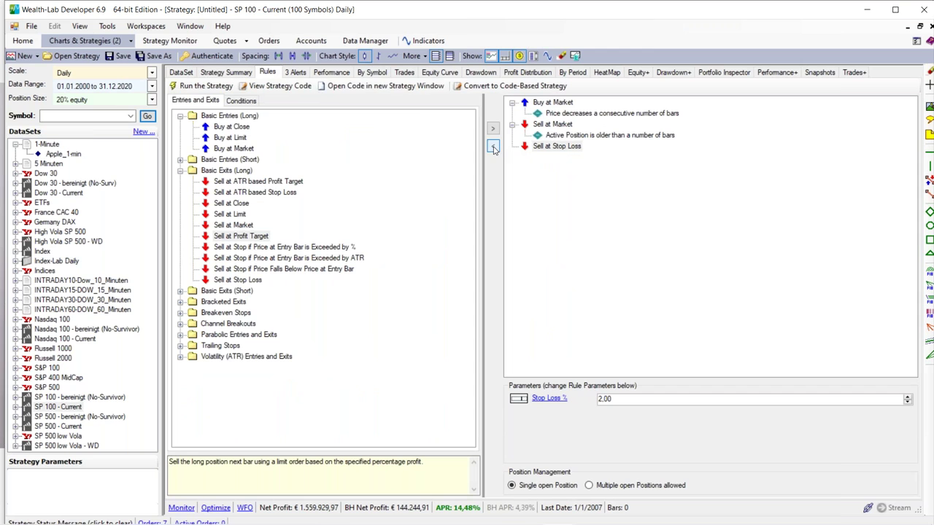
- Run the backtest twice without the profit target and examine the annualized gain in the performance report
left_click(332, 72)
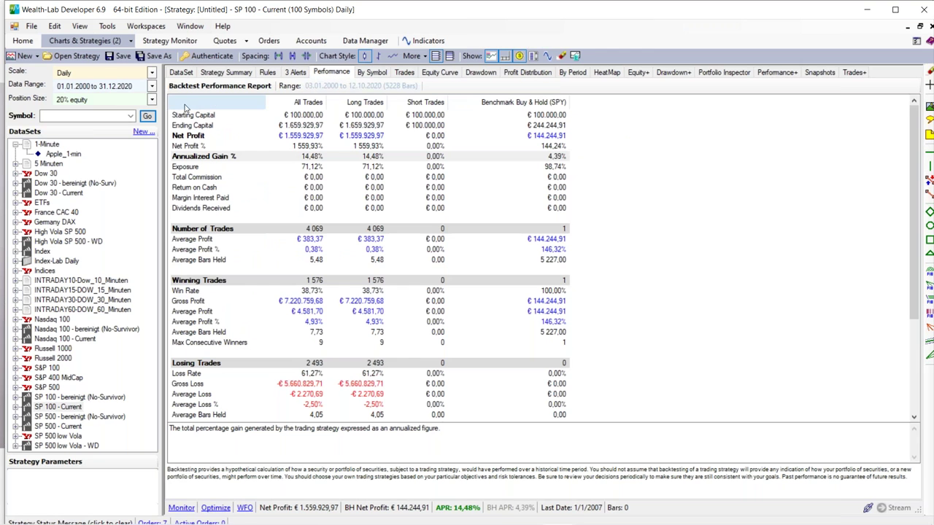
left_click(149, 117)
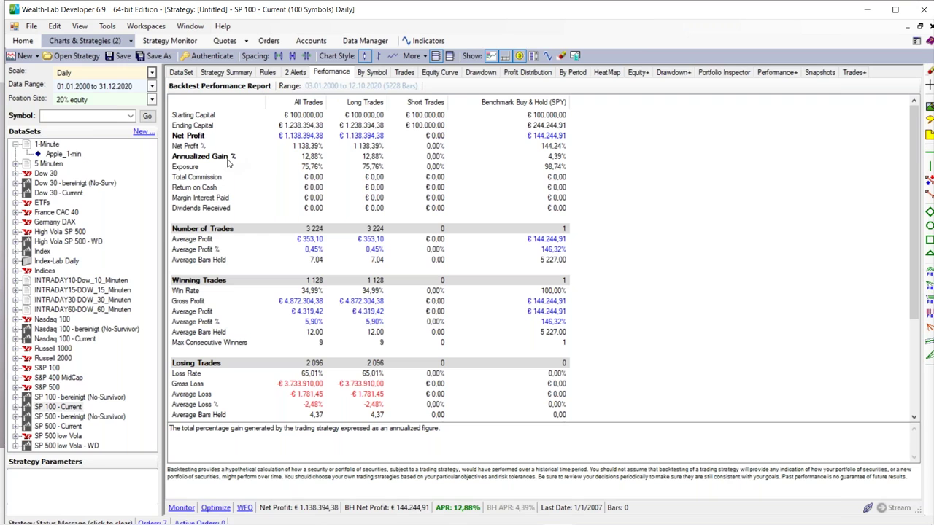
left_click(229, 157)
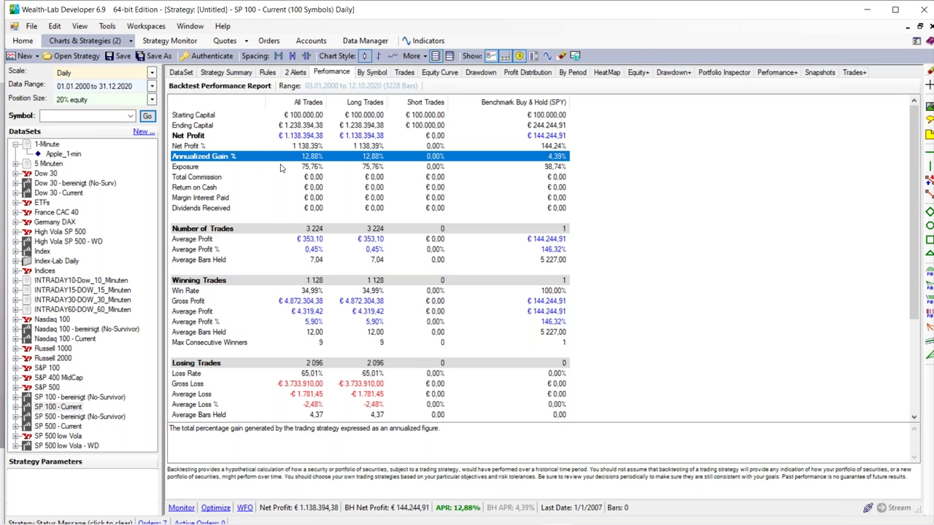
left_click(147, 117)
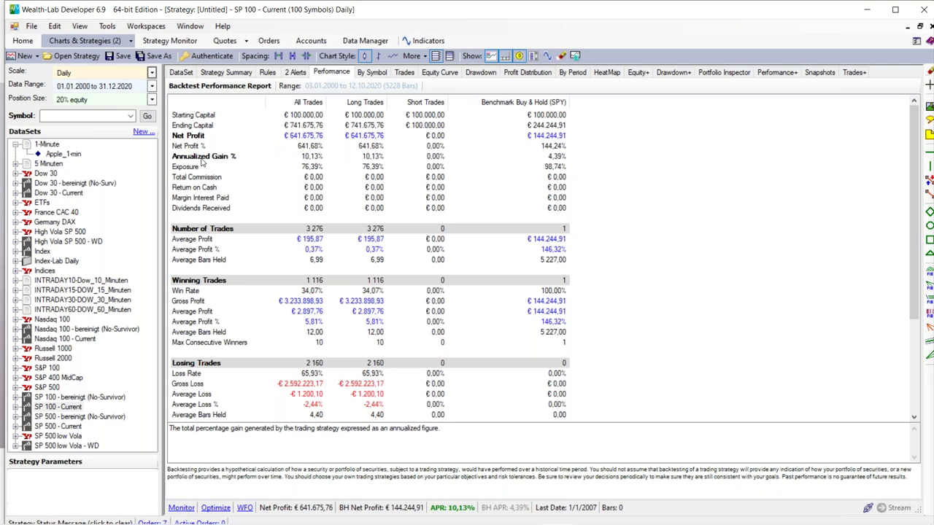
- Rerun the backtest, then review the stop loss parameter in the rules and the profit distribution of the trades
left_click(146, 117)
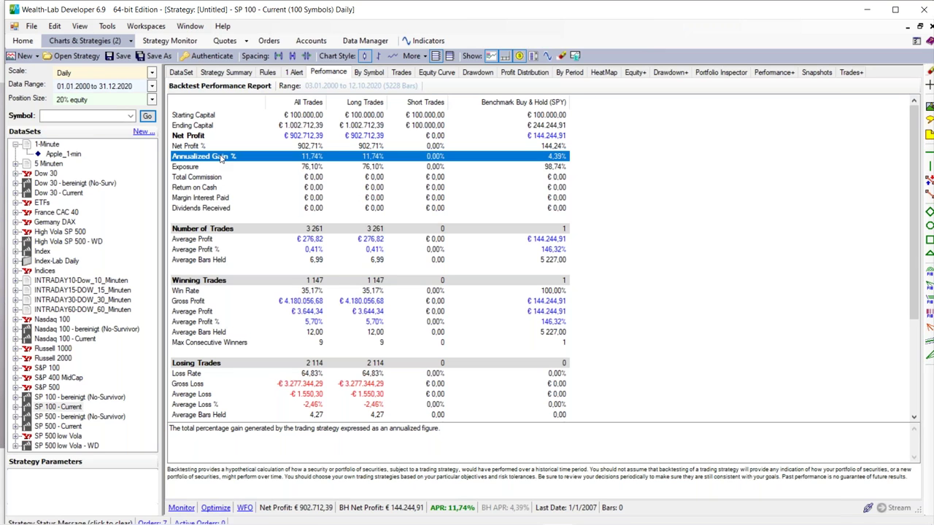
left_click(269, 74)
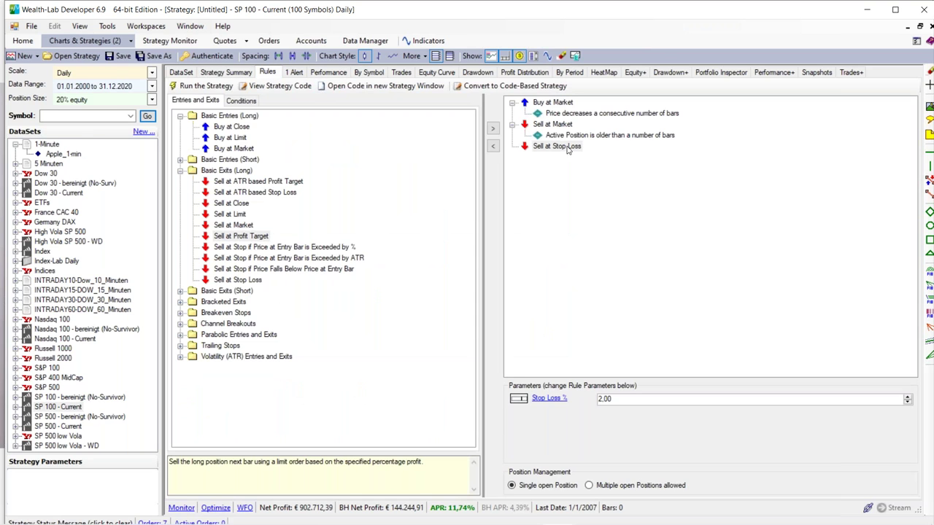
left_click(568, 147)
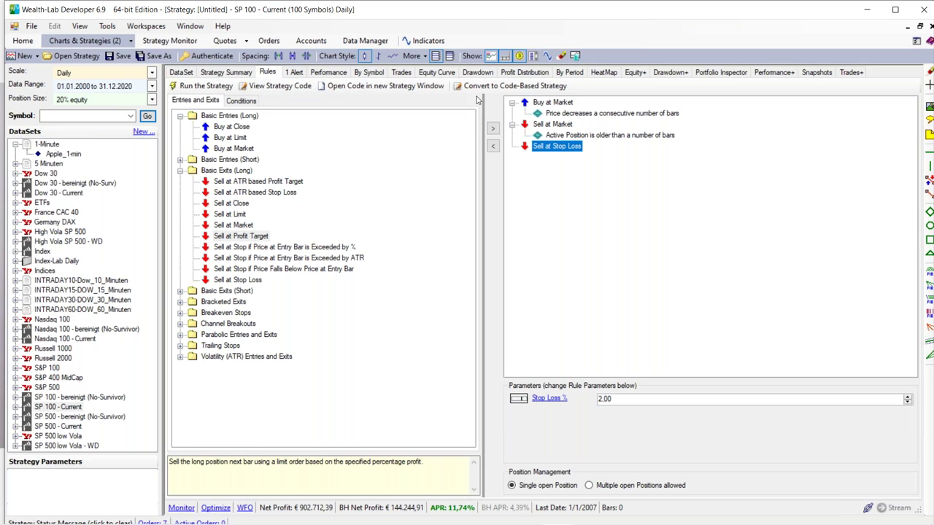
left_click(523, 73)
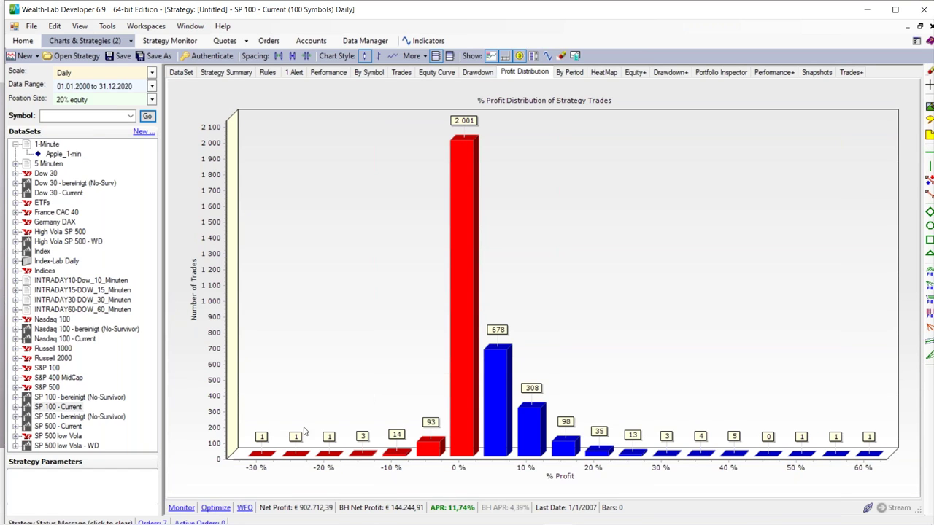
- Sort the trade list by profit percentage to examine the largest losing trades, and return to the performance report
left_click(401, 73)
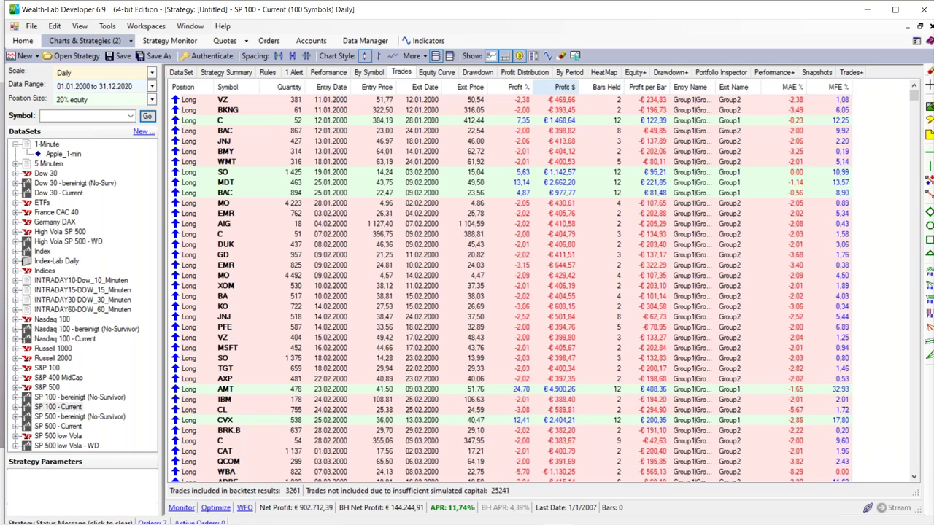
left_click(516, 87)
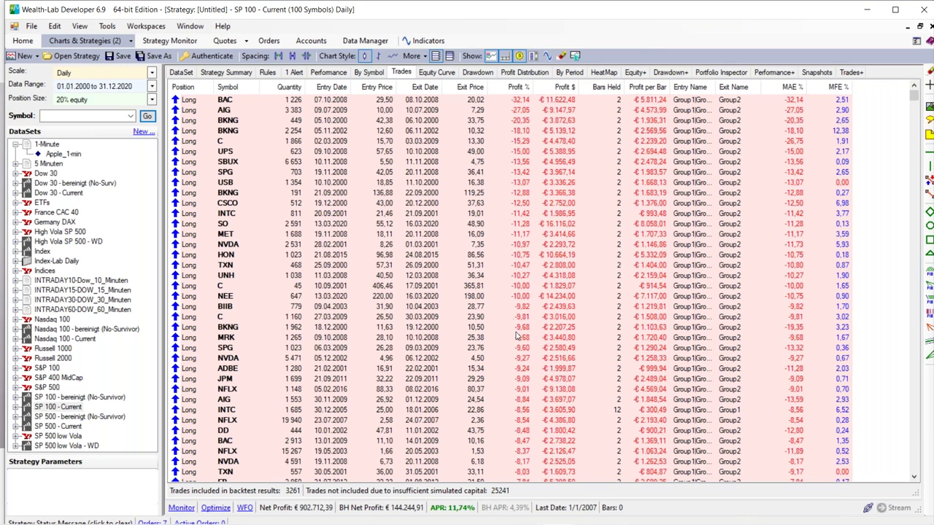
scroll(567, 288, "down", 14)
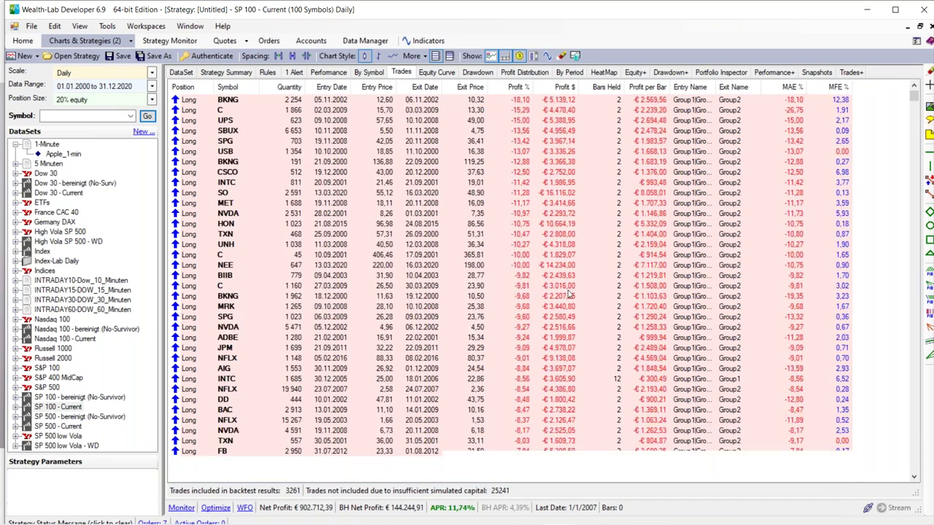
scroll(588, 282, "down", 20)
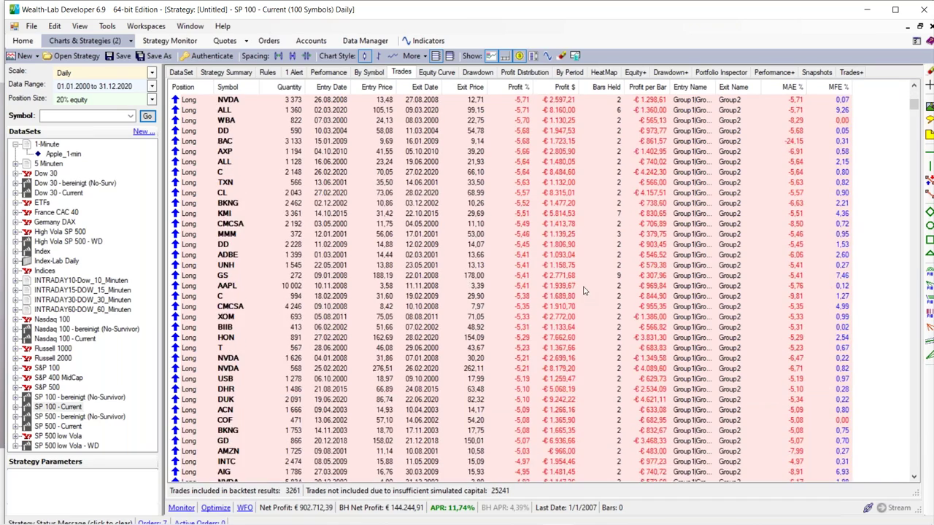
scroll(584, 285, "down", 3)
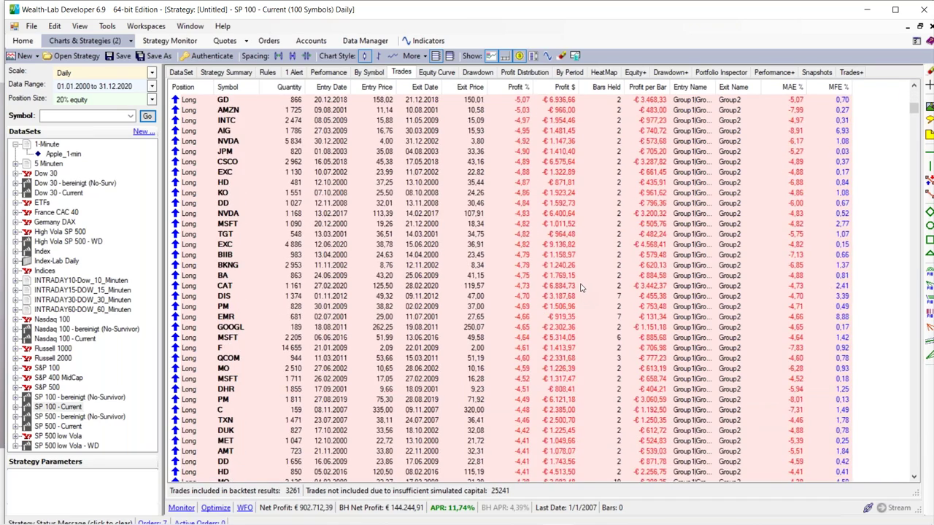
scroll(585, 281, "up", 8)
scroll(586, 274, "up", 20)
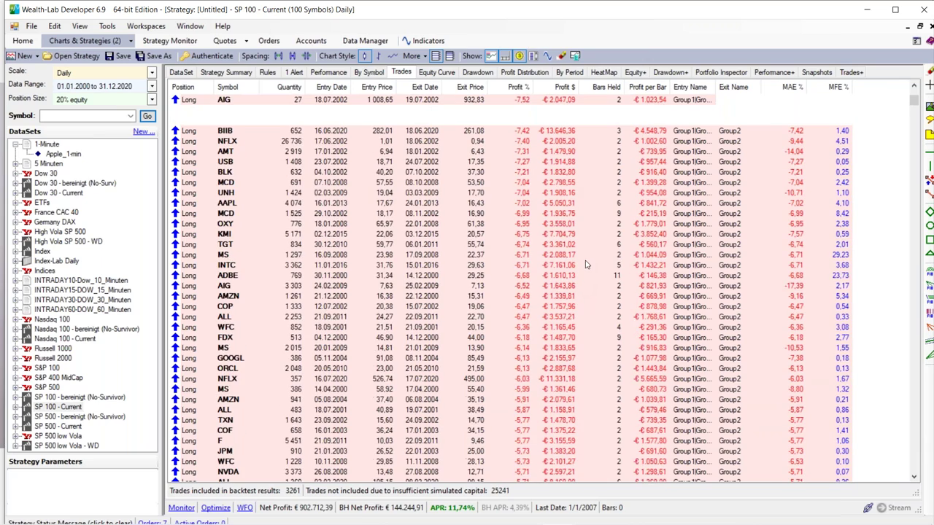
left_click(329, 73)
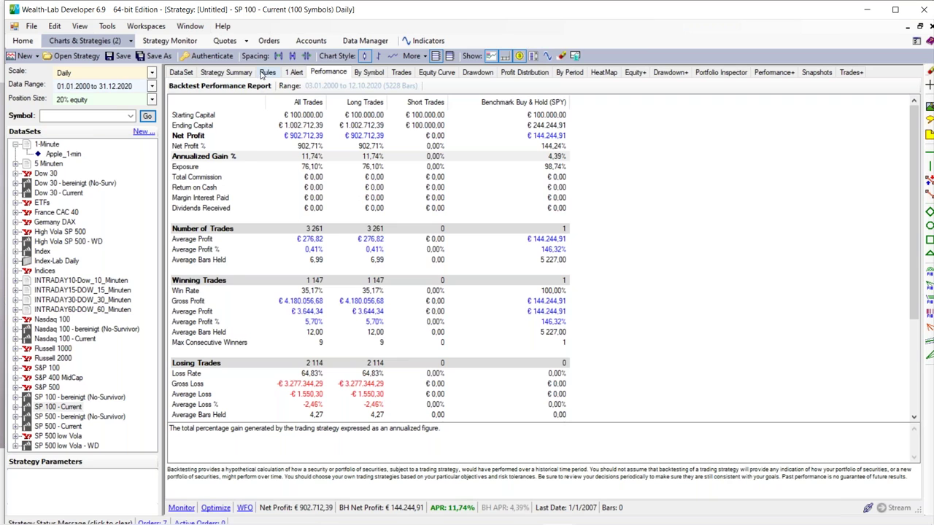
- Remove the Sell at Stop Loss exit and the "Active Position is older than a number of bars" condition from the strategy's rules
left_click(267, 72)
left_click(566, 146)
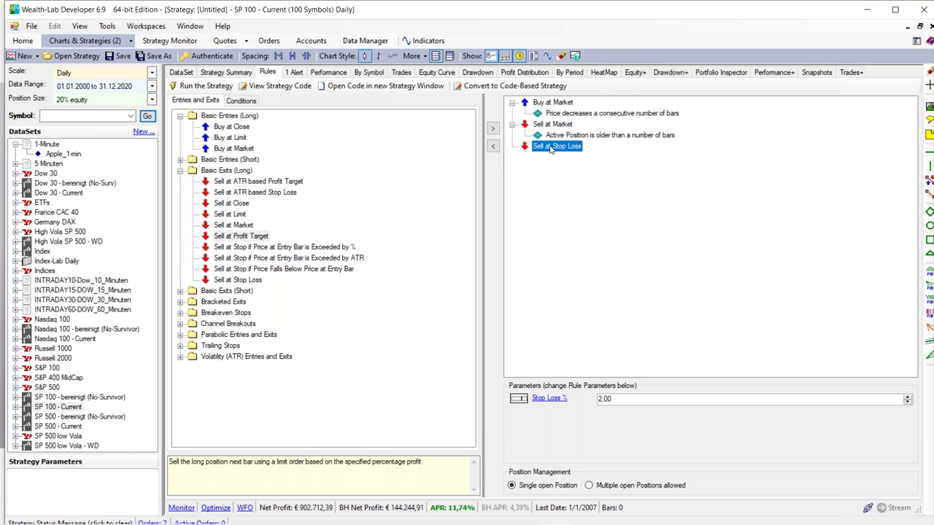
left_click(493, 146)
left_click(574, 136)
left_click(494, 147)
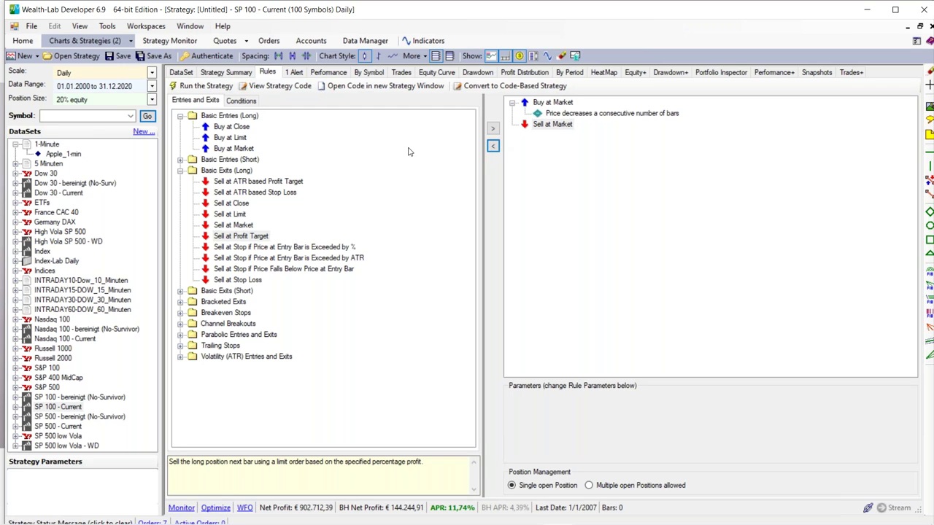
- Add the "Price increases a consecutive number of bars" condition to Sell at Market and set its number of bars to 2
left_click(244, 102)
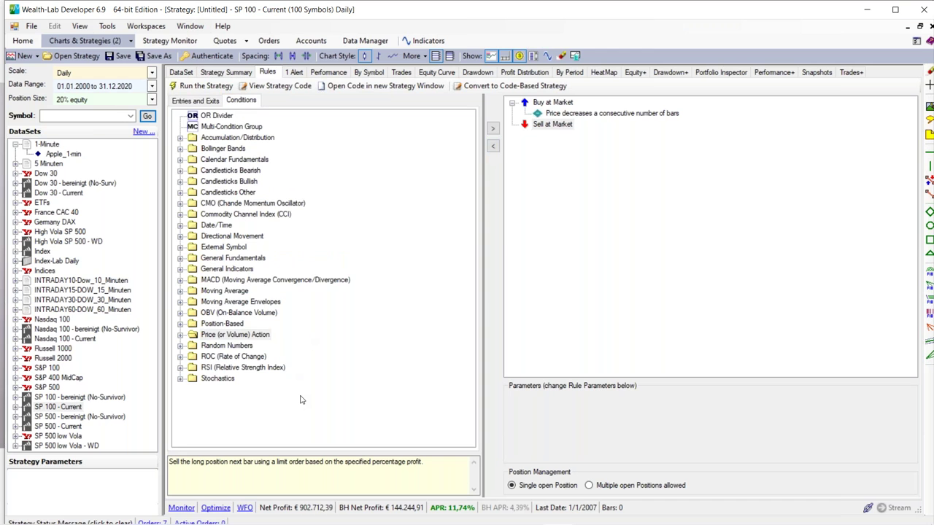
left_click(180, 335)
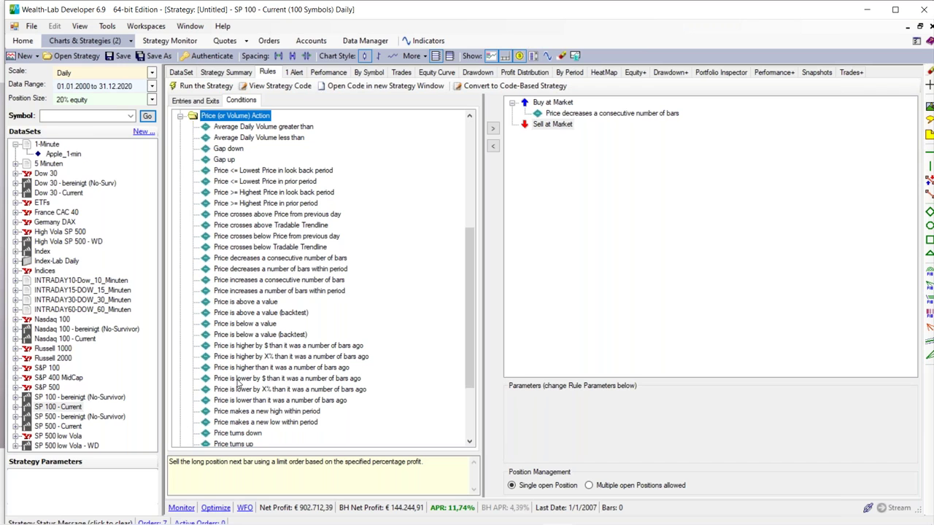
left_click(242, 281)
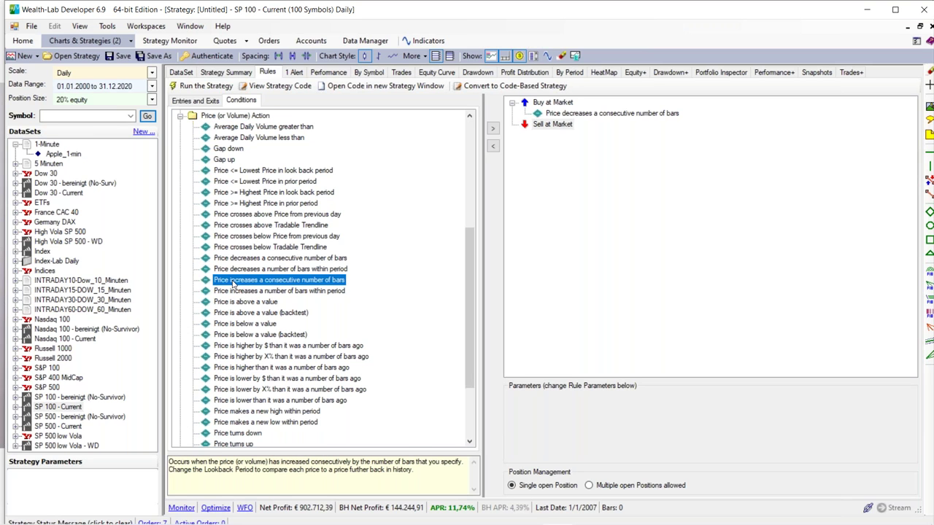
double_click(234, 281)
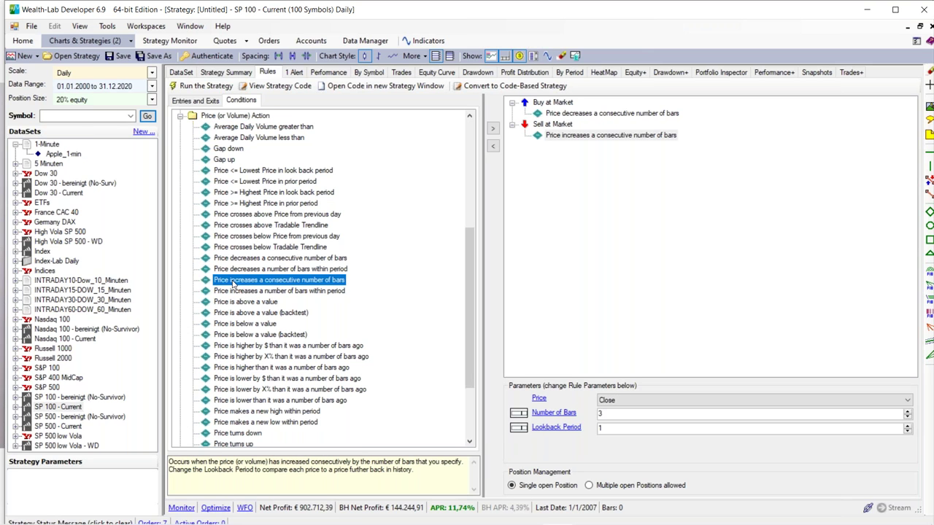
left_click(675, 369)
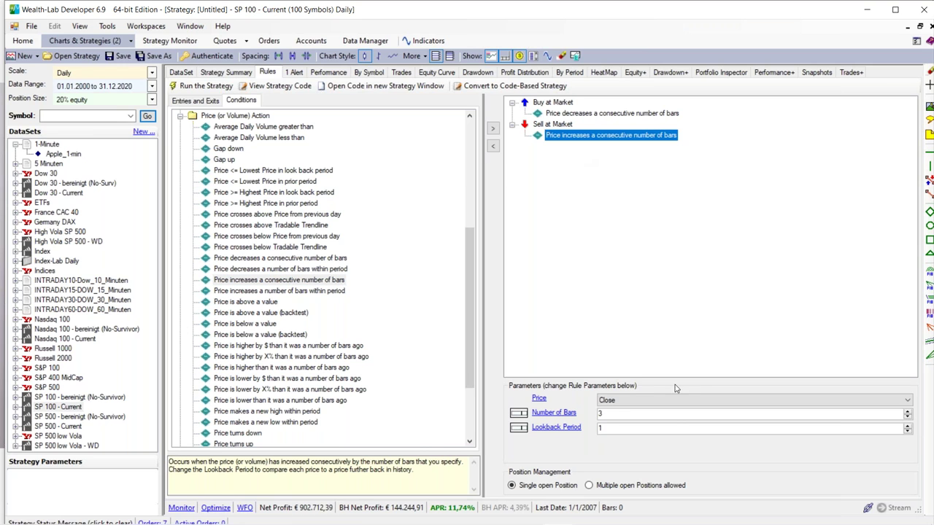
double_click(607, 413)
type("2")
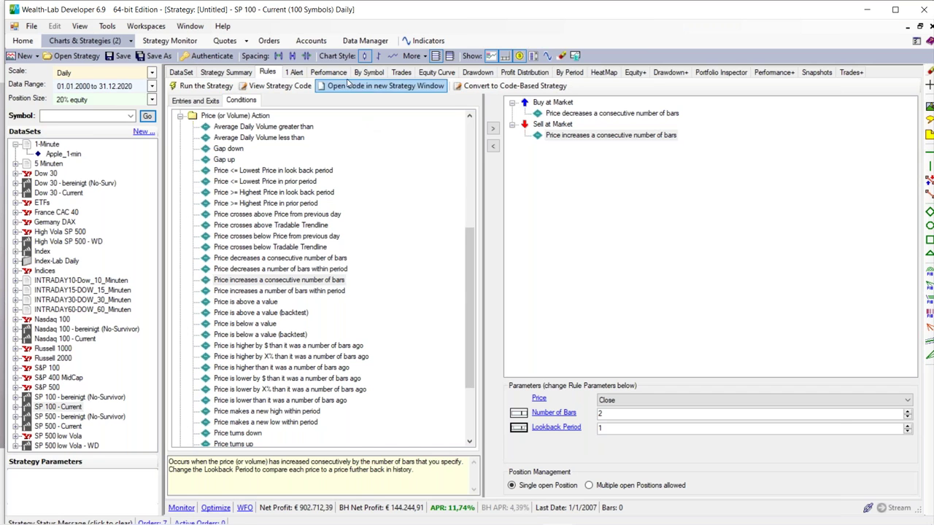
left_click(590, 136)
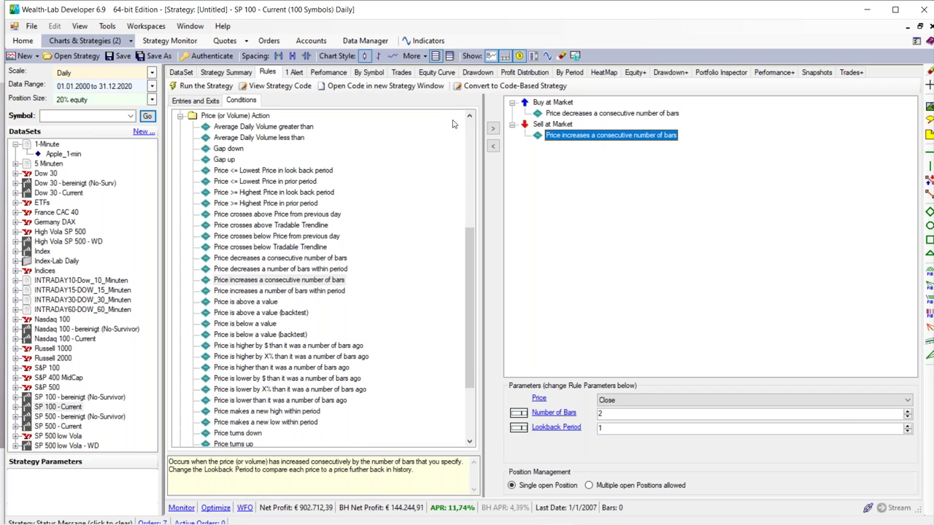
- Run the backtest with the price-based exit and review the annualized gain alongside the exit condition's parameters
left_click(328, 72)
left_click(147, 116)
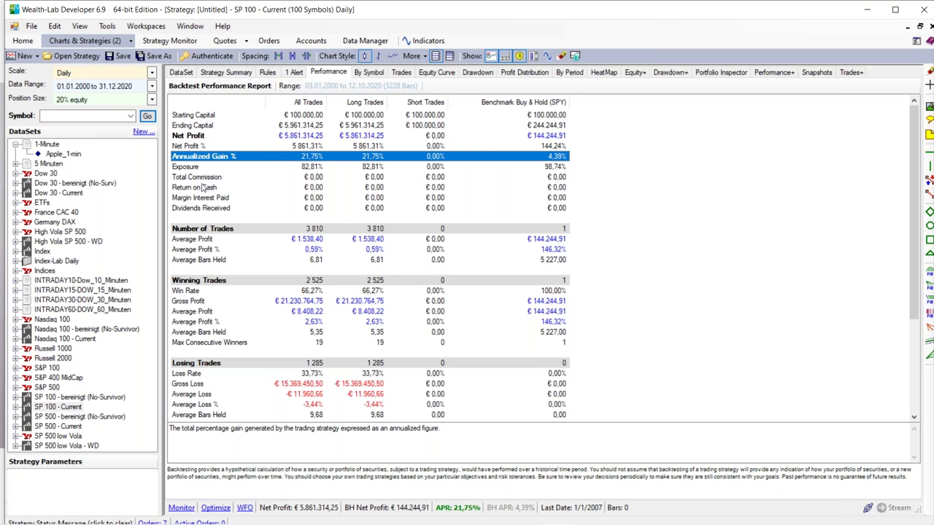
left_click(273, 75)
left_click(583, 137)
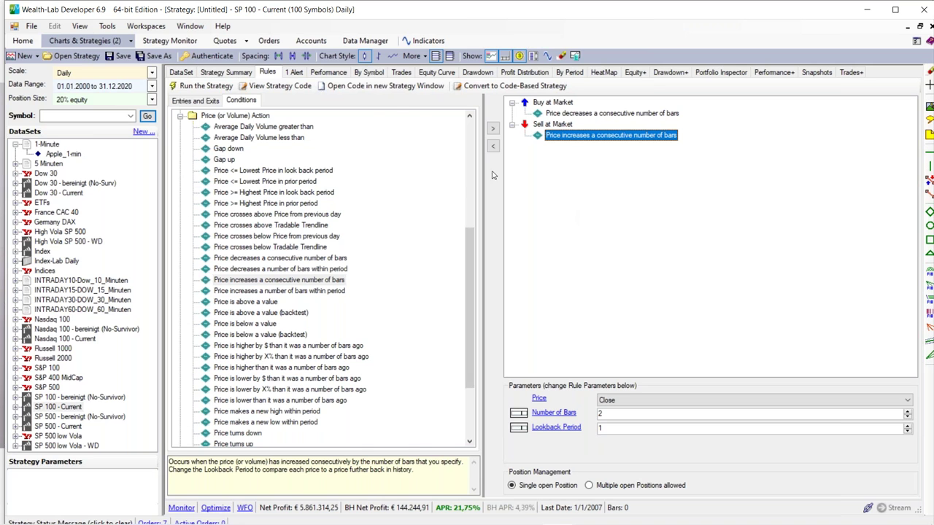
left_click(329, 72)
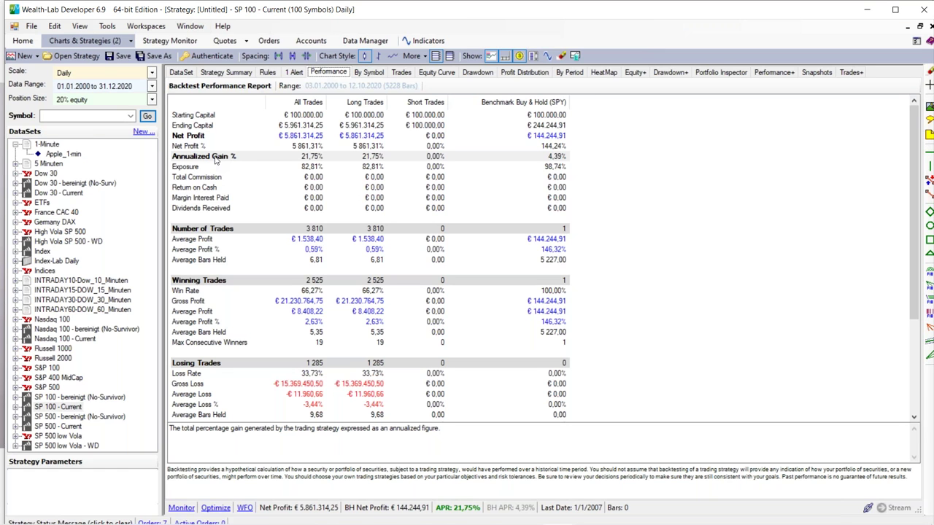
left_click(267, 73)
left_click(588, 136)
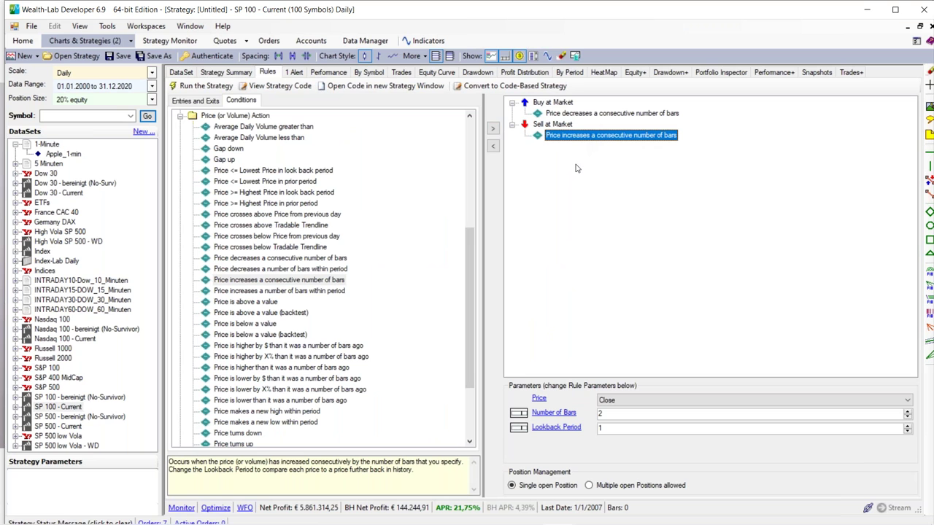
- Sort the trades by bars held, longest first, and inspect the longest MRK trade's entry on the price chart
left_click(402, 72)
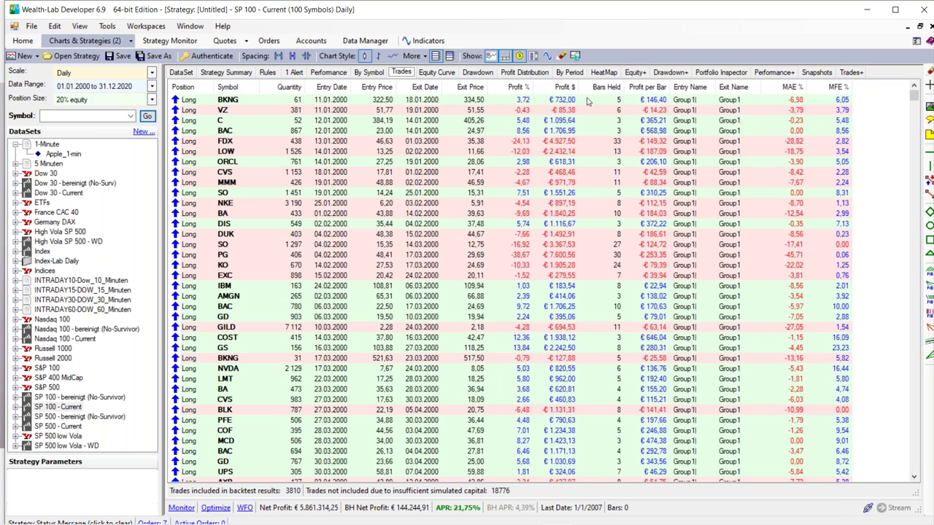
left_click(600, 88)
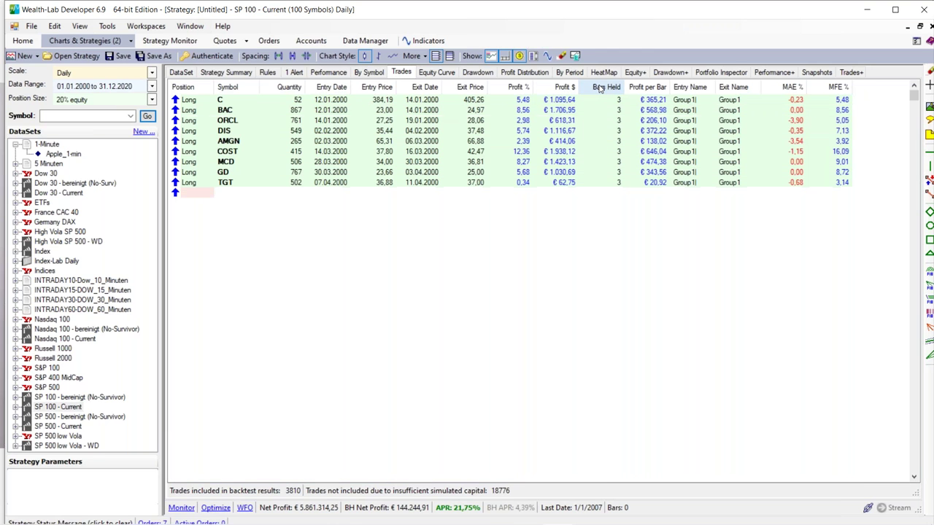
left_click(600, 88)
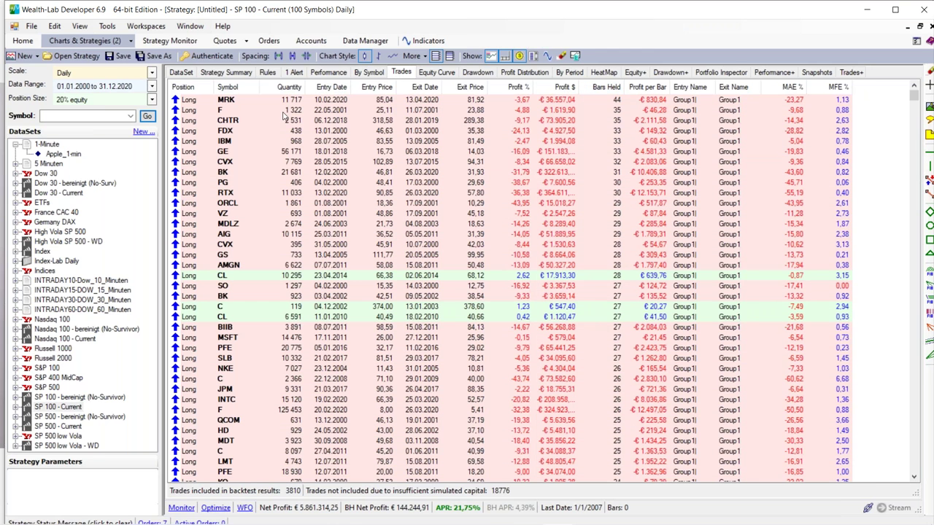
left_click(228, 101)
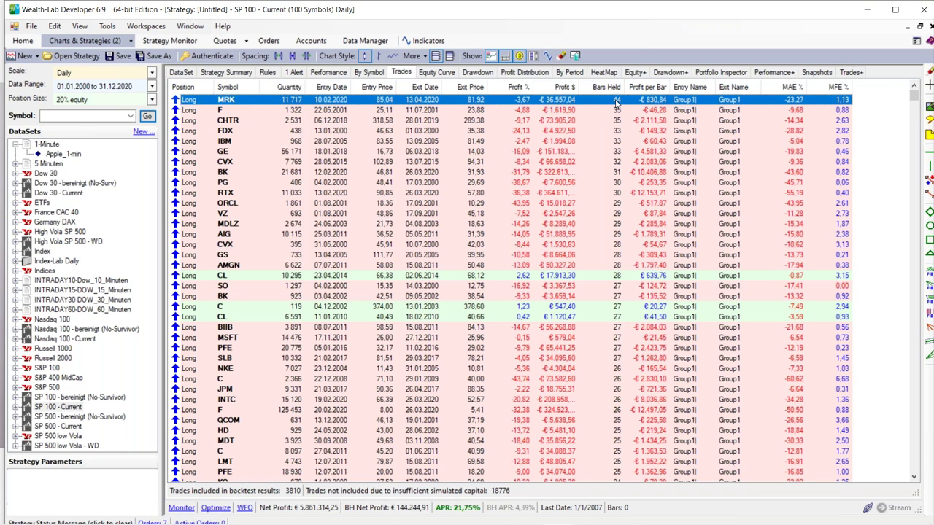
double_click(233, 103)
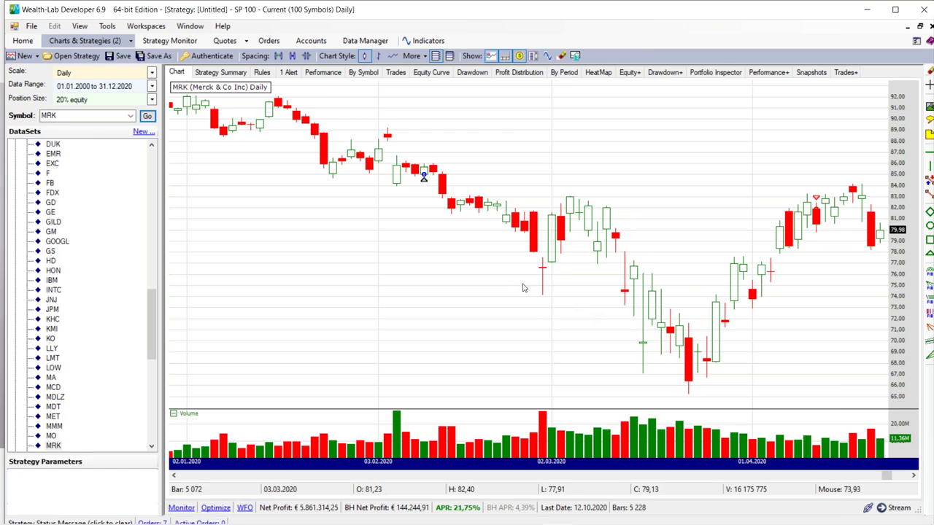
mouse_move(423, 181)
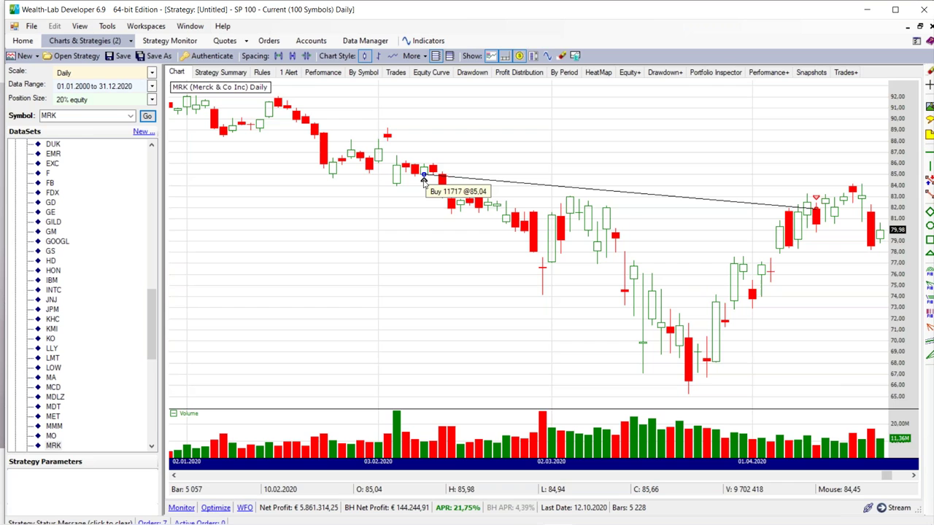
- Return to the trade list and inspect the entry of the F trade from 22.05.2001 on the price chart
left_click(396, 72)
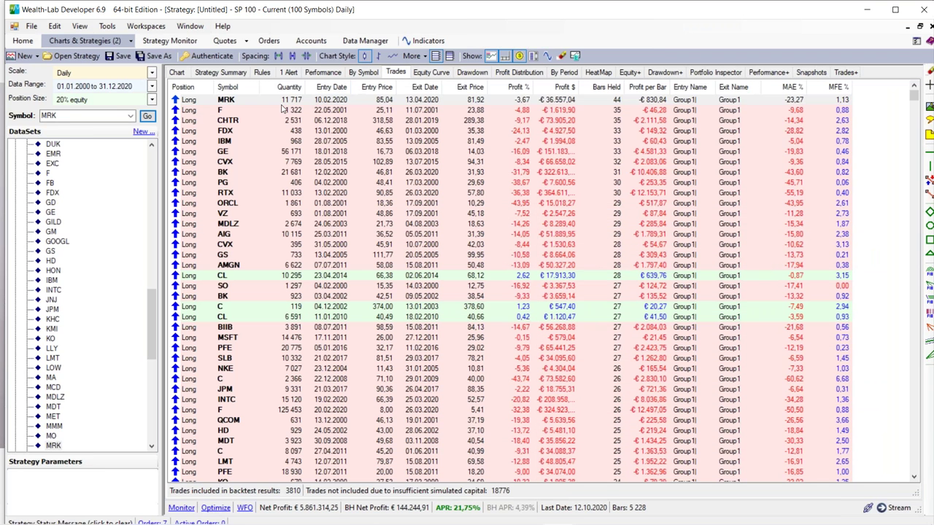
left_click(221, 110)
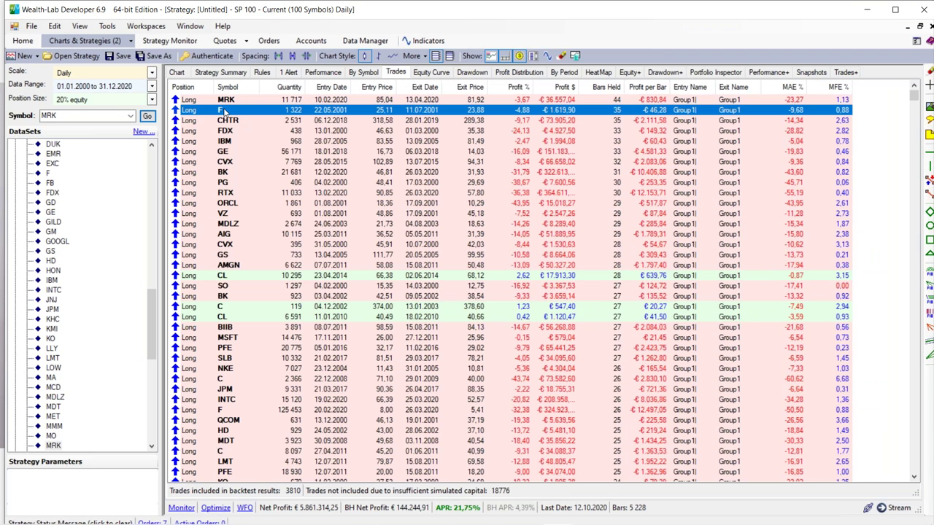
left_click(232, 100)
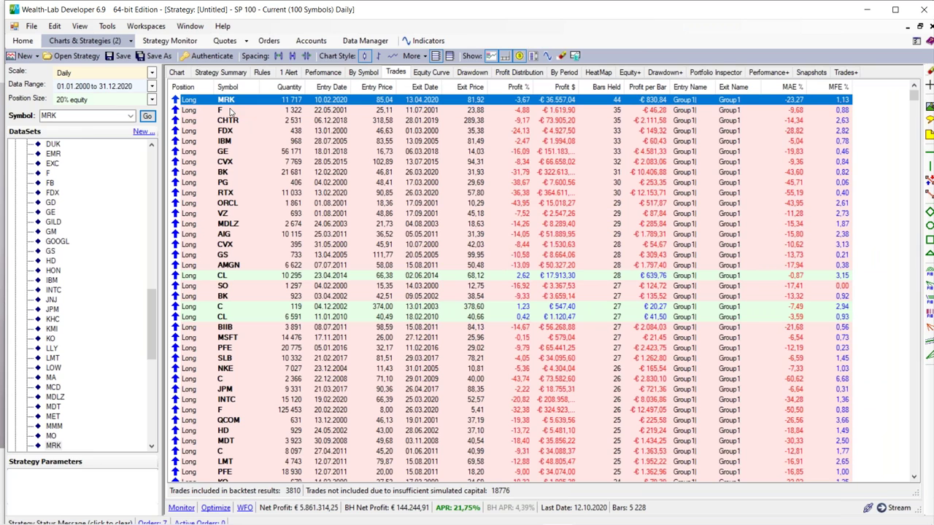
double_click(230, 111)
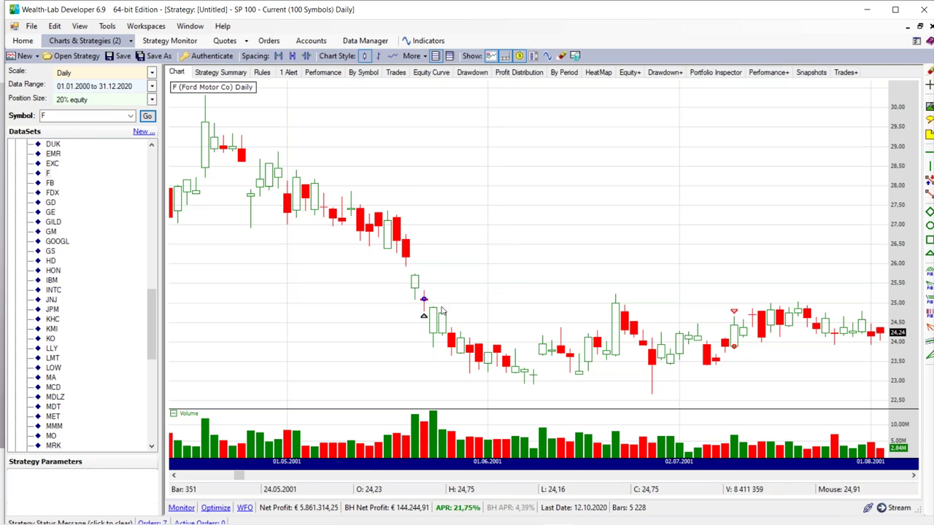
mouse_move(422, 316)
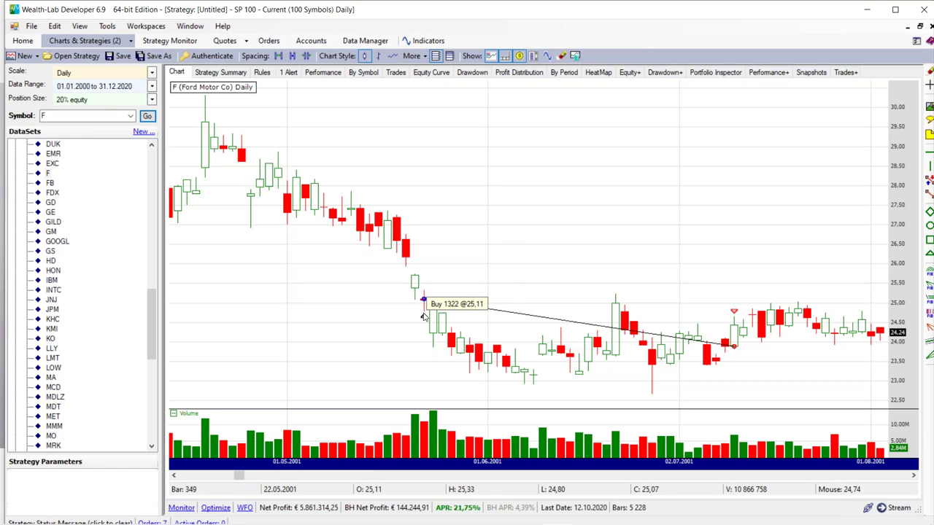
- Sort the trade list by bars held, shortest first, and inspect the entry of the C trade from 12.01.2000 on the price chart
left_click(397, 74)
left_click(606, 86)
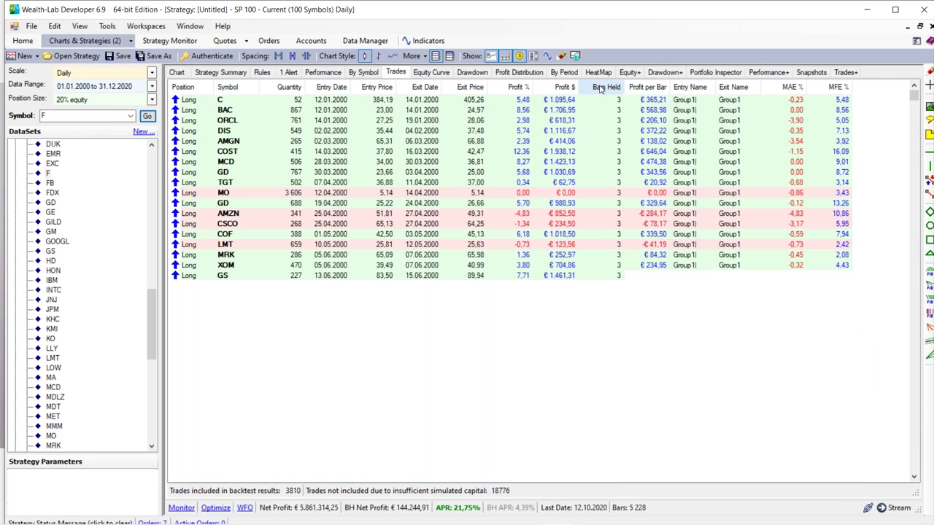
scroll(617, 113, "down", 11)
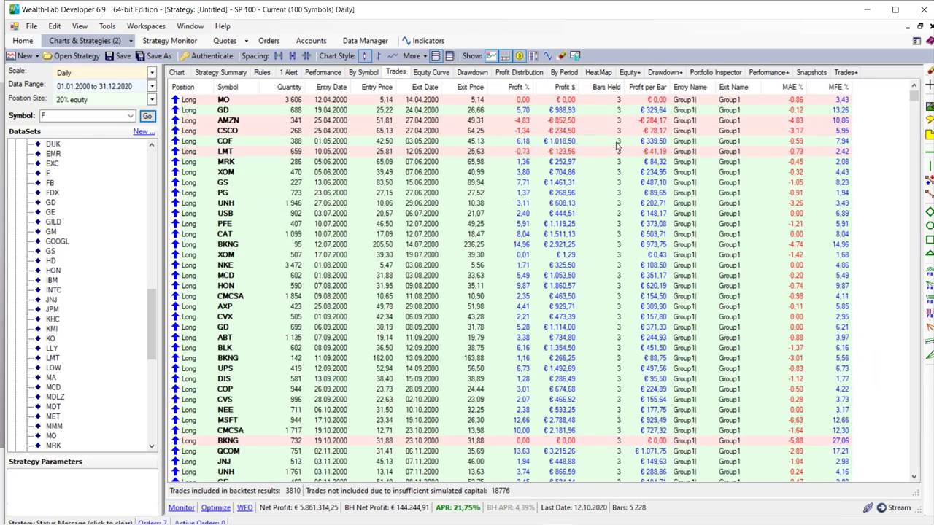
scroll(616, 146, "down", 10)
scroll(615, 144, "up", 13)
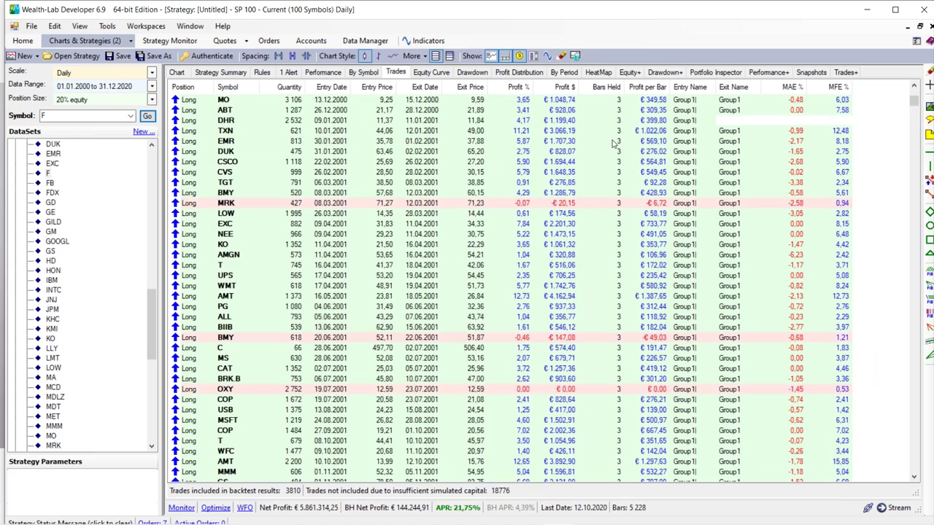
scroll(615, 145, "up", 8)
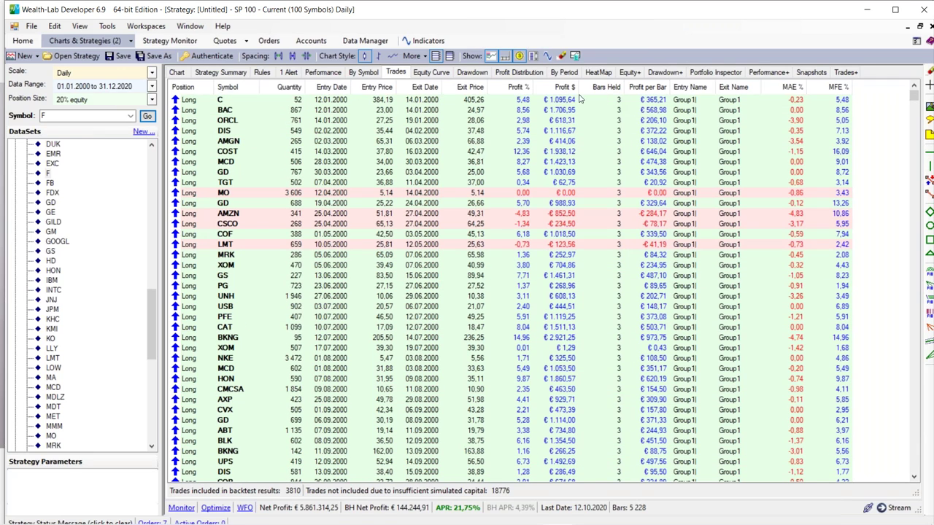
double_click(249, 104)
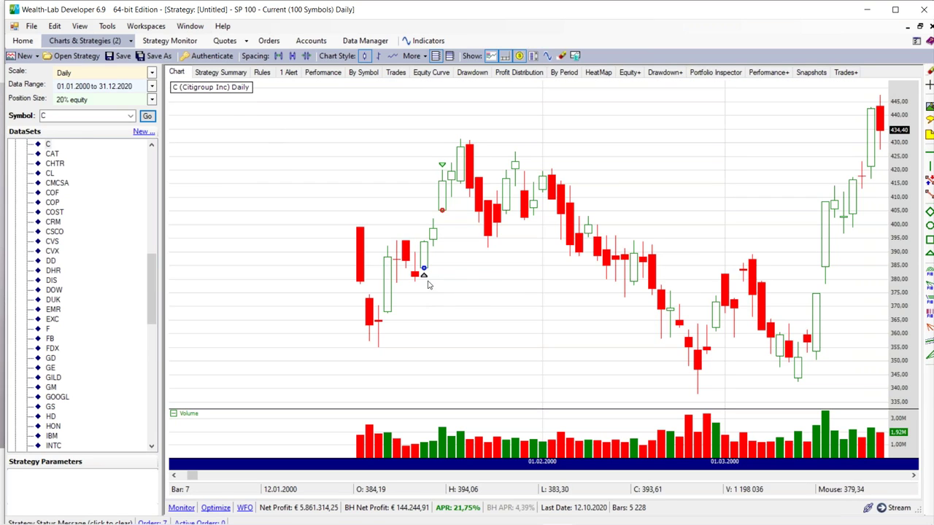
mouse_move(424, 271)
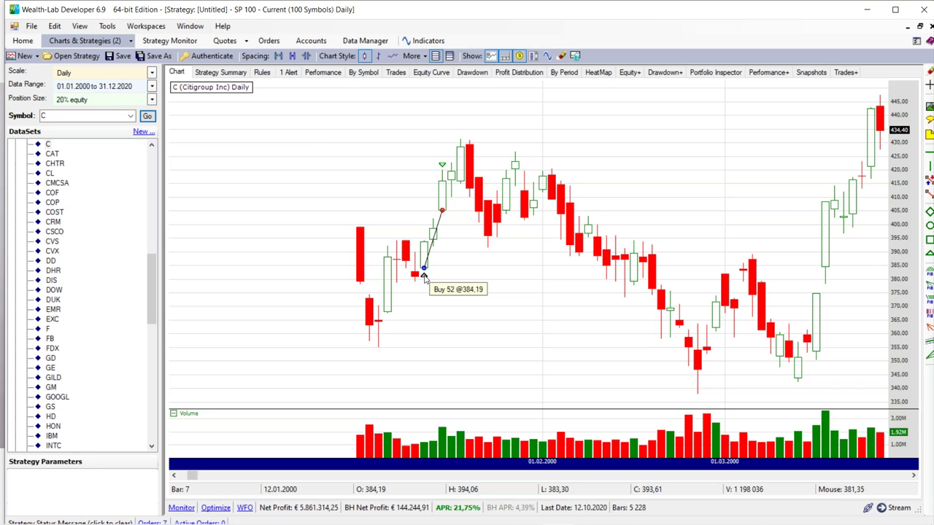
- Switch to the running LibreOffice Impress slideshow at the JFD Bank - 10_2020 agenda slide with "Backtesting live" underlined
key("alt+Tab")
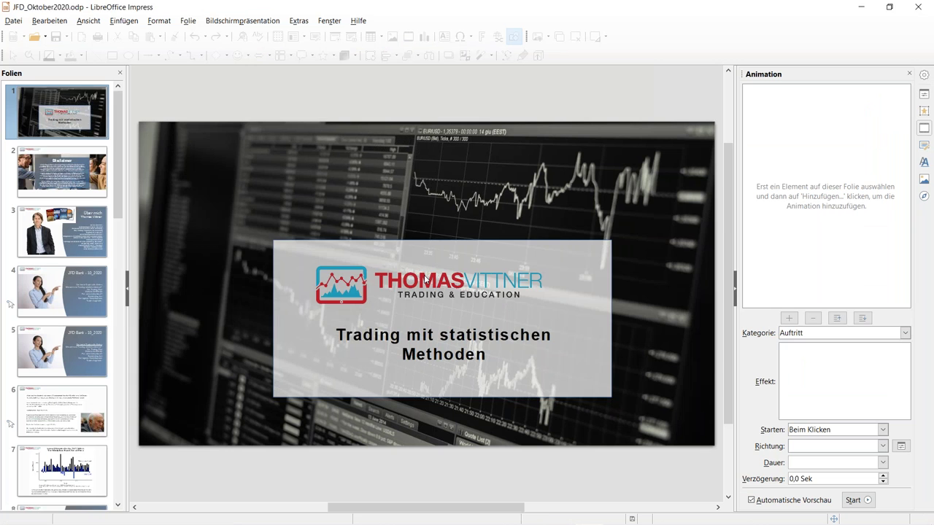
key("alt+Tab")
key("alt+Tab")
key("alt+Tab")
key("alt+Tab")
key("alt+Tab")
key("alt+Tab")
key("alt+Tab")
key("alt+Tab")
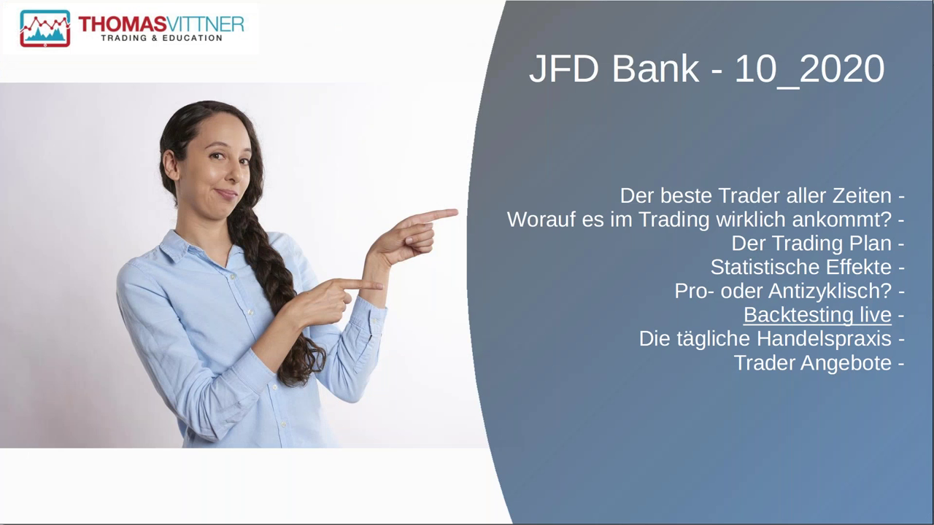